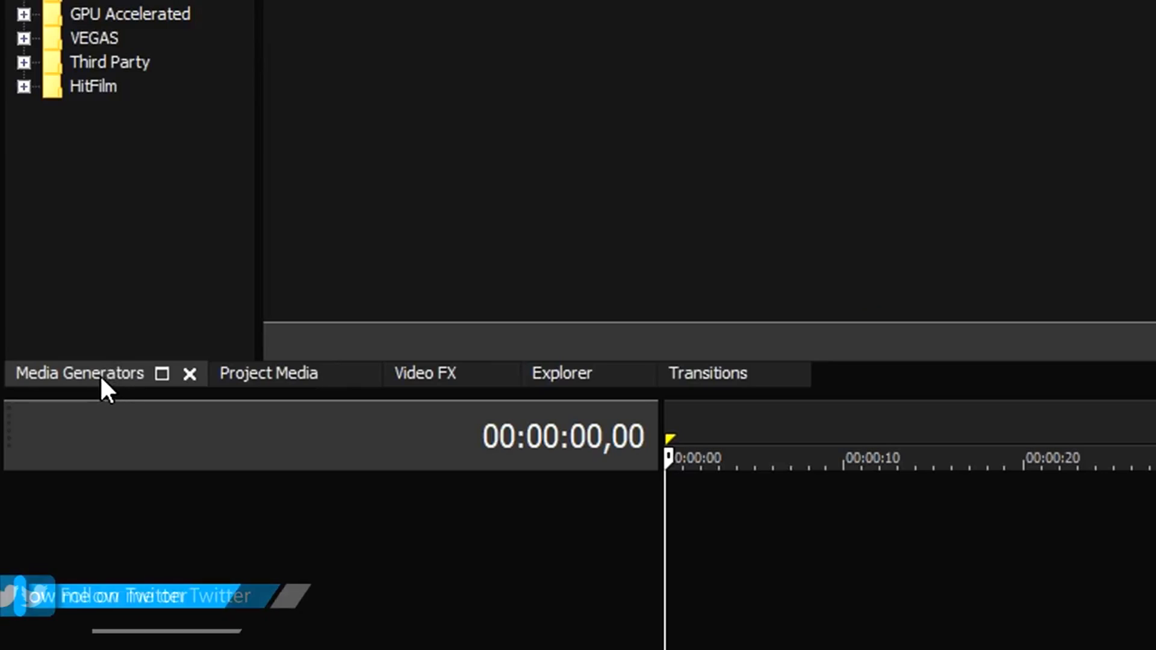
Step: Add a default (Legacy) Text event at the start of a new video track and move its settings window aside
{"action": "left_click", "coordinate": [70, 169]}
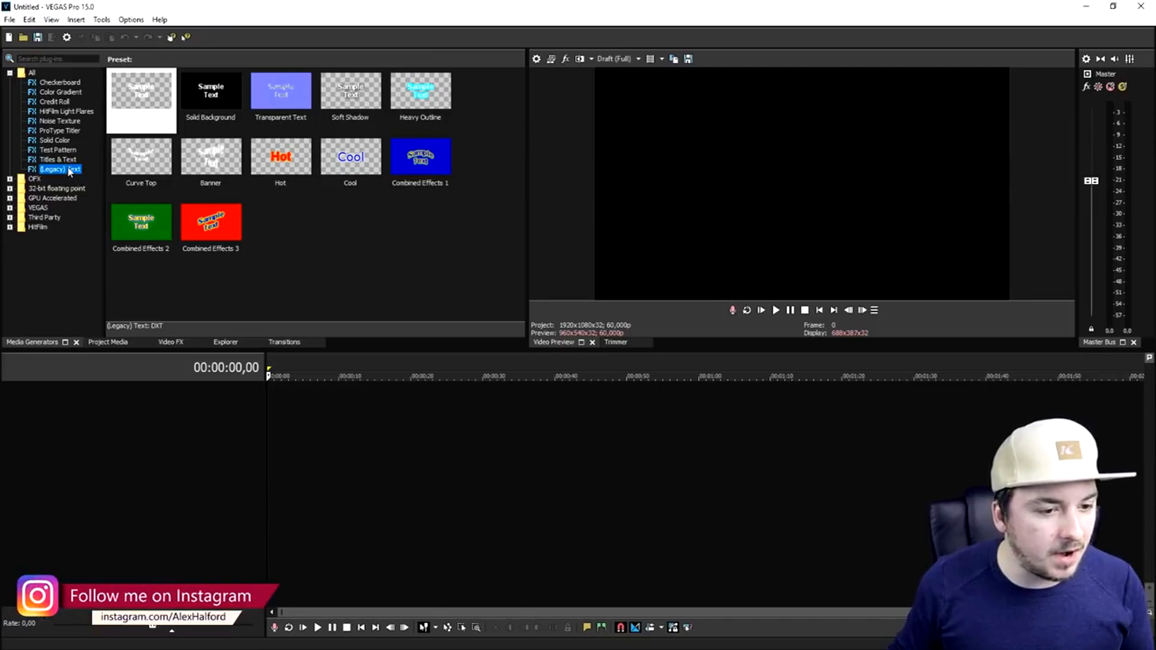
{"action": "left_click_drag", "start_coordinate": [322, 323], "coordinate": [281, 373]}
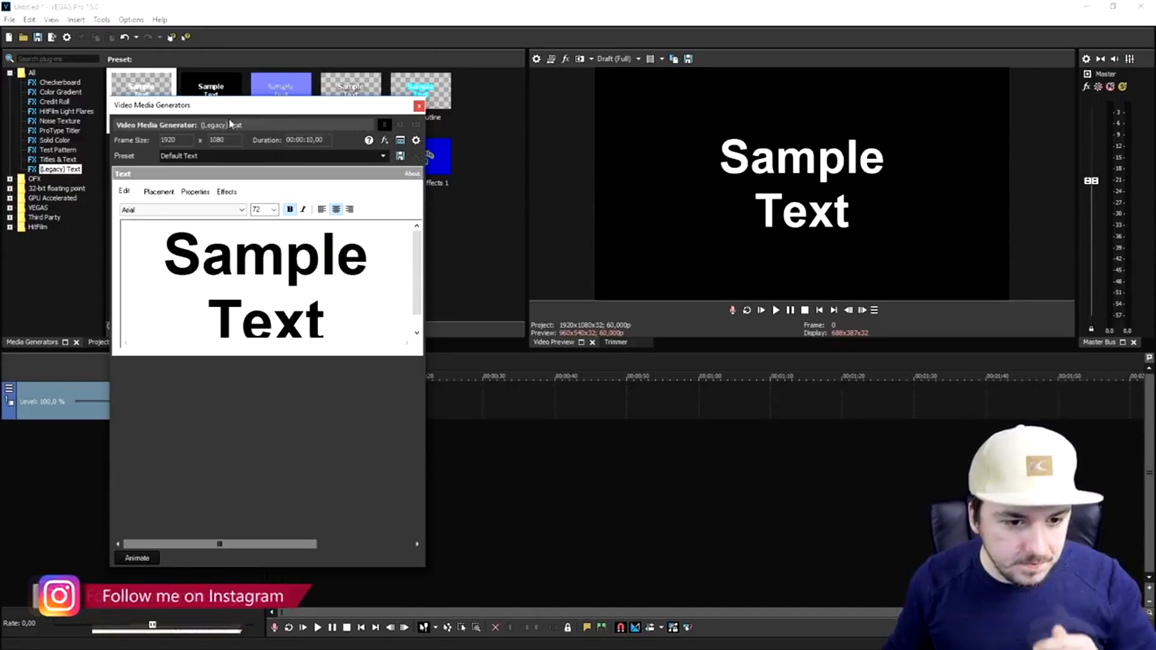
{"action": "left_click_drag", "start_coordinate": [241, 109], "coordinate": [550, 64]}
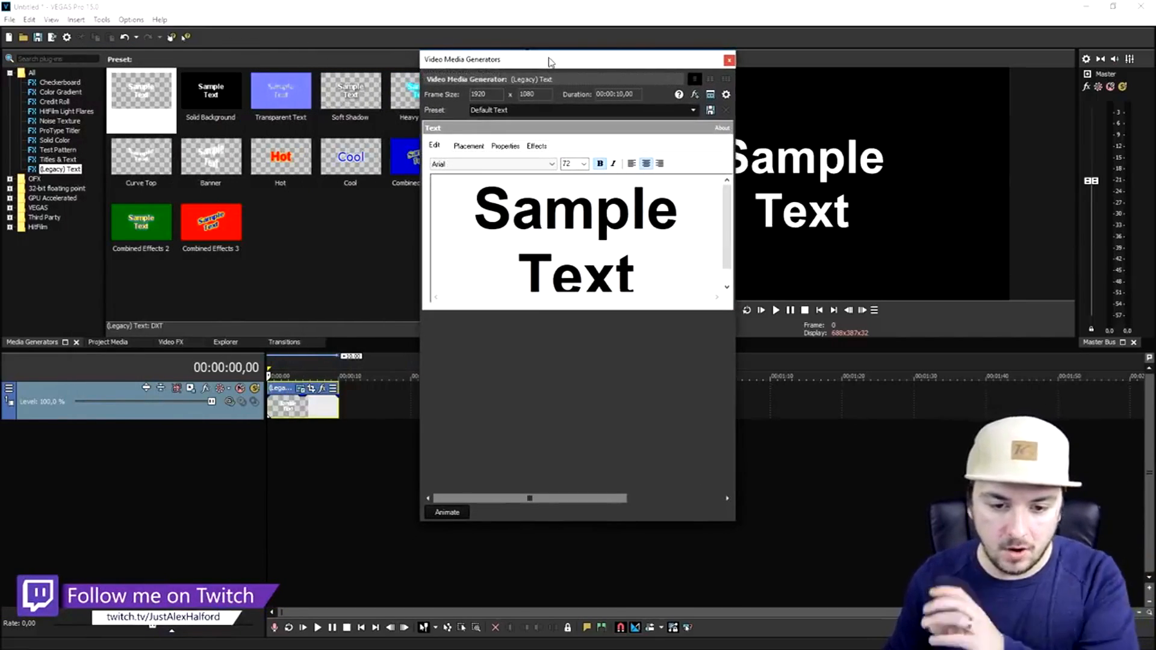
Step: Show the keyframe timeline of the text generator and replace the sample text with "T" at the first keyframe
{"action": "scroll", "coordinate": [614, 211], "scroll_direction": "down", "scroll_amount": 1}
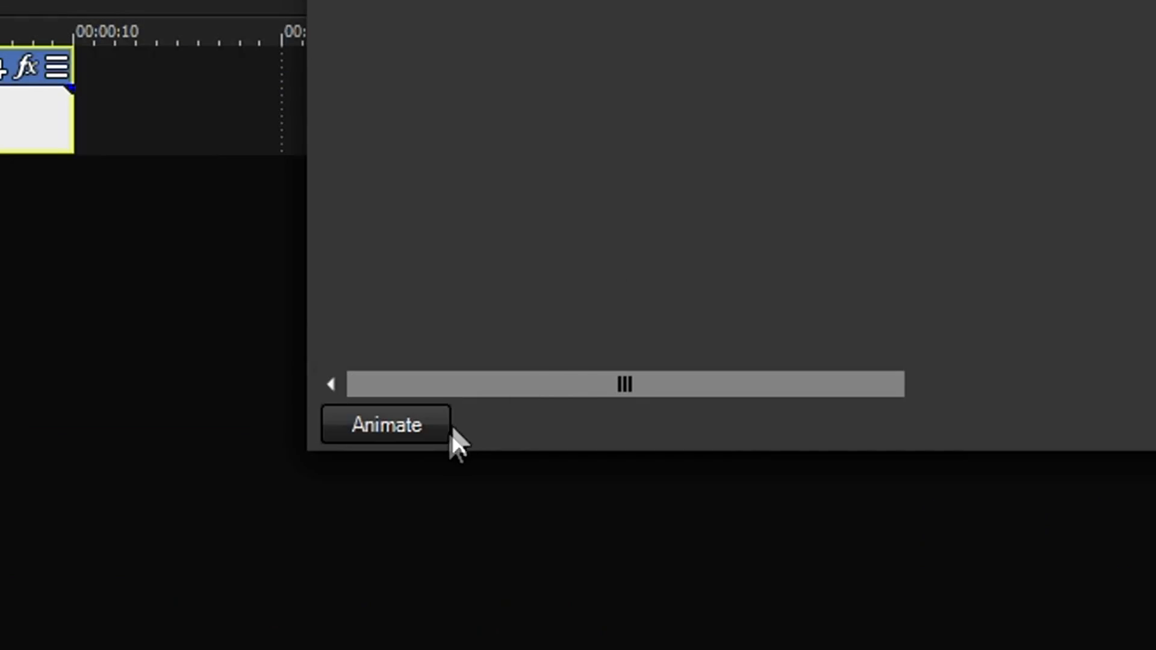
{"action": "left_click", "coordinate": [425, 433]}
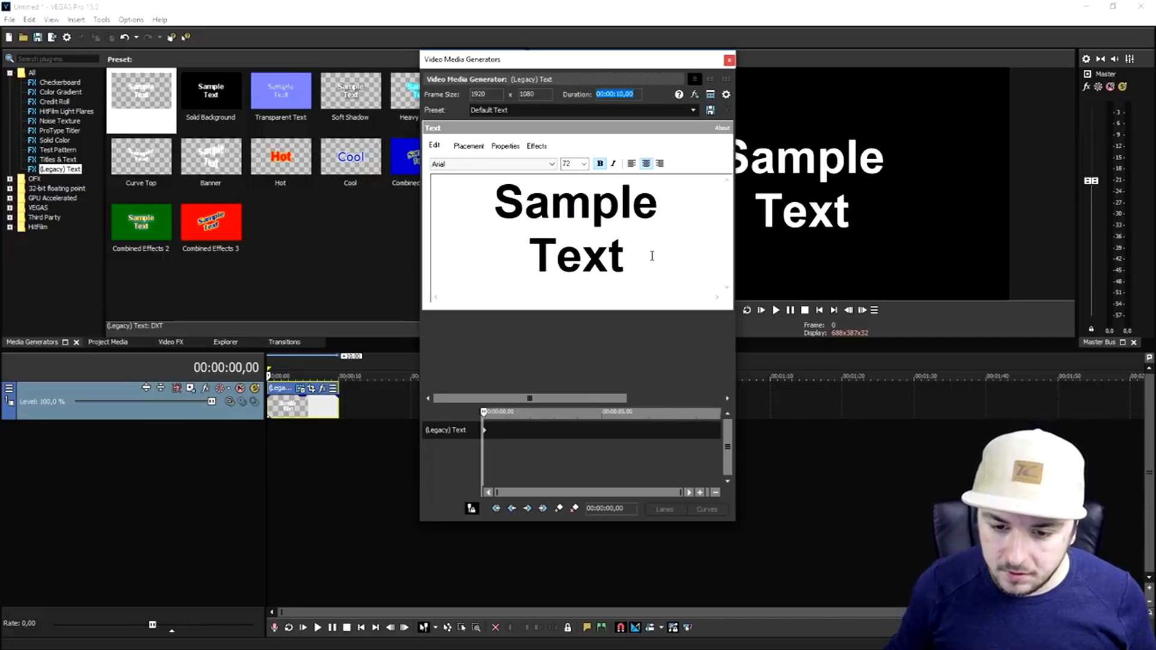
{"action": "left_click", "coordinate": [652, 256]}
{"action": "key", "text": "ctrl+a"}
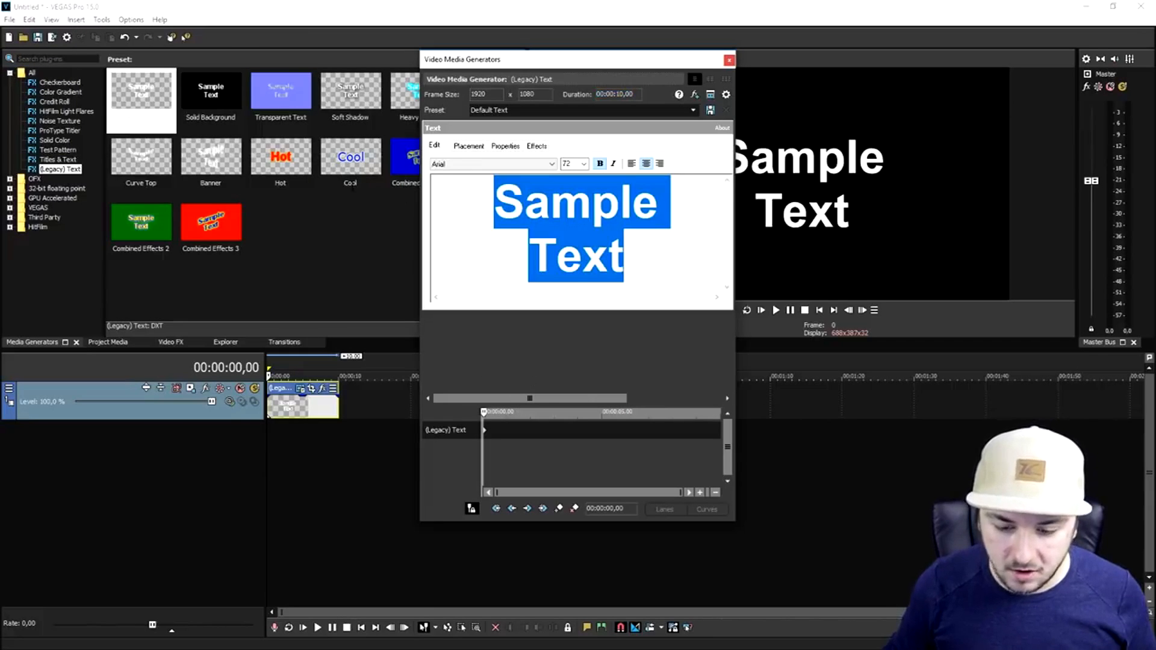
{"action": "key", "text": "Delete"}
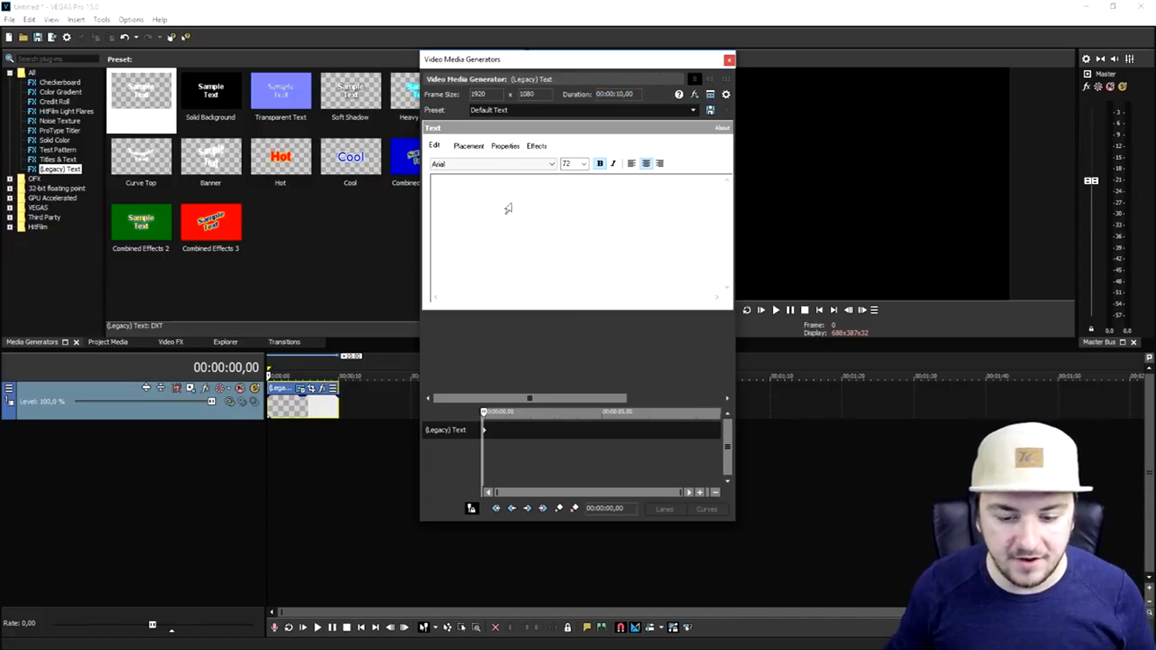
{"action": "type", "text": "T"}
{"action": "left_click_drag", "start_coordinate": [520, 61], "coordinate": [416, 56]}
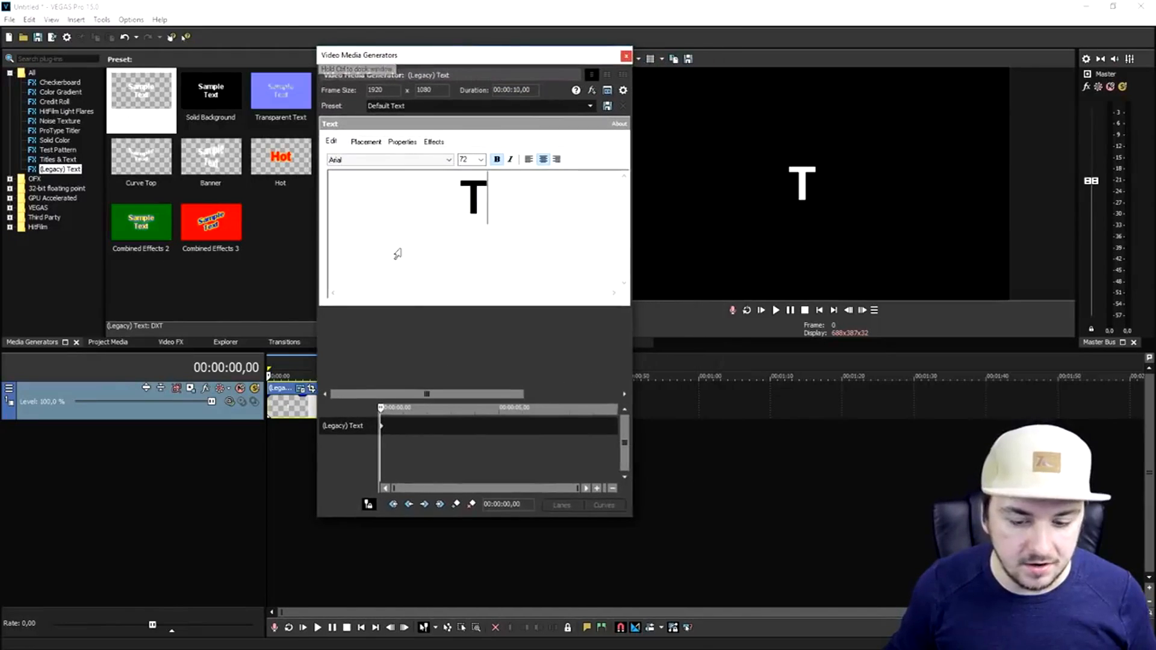
Step: Add text keyframes reading "Ty" at 00:00:00,07 and "Typ" at 00:00:00,15
{"action": "scroll", "coordinate": [408, 427], "scroll_direction": "up", "scroll_amount": 10}
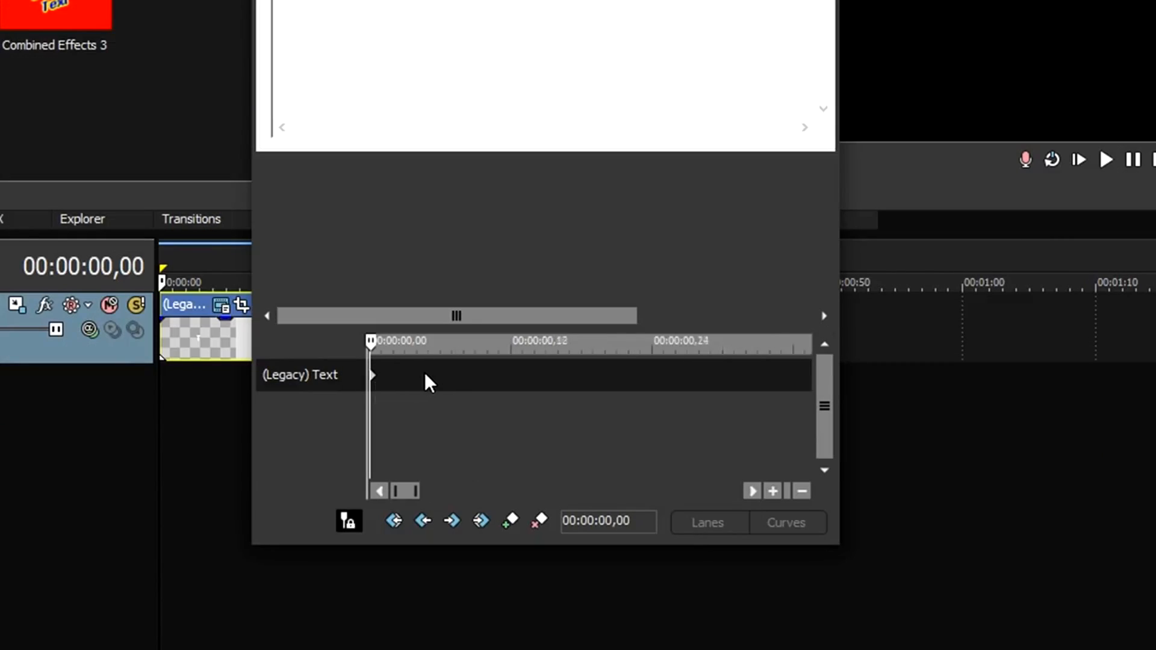
{"action": "scroll", "coordinate": [425, 376], "scroll_direction": "up", "scroll_amount": 2}
{"action": "left_click", "coordinate": [533, 375]}
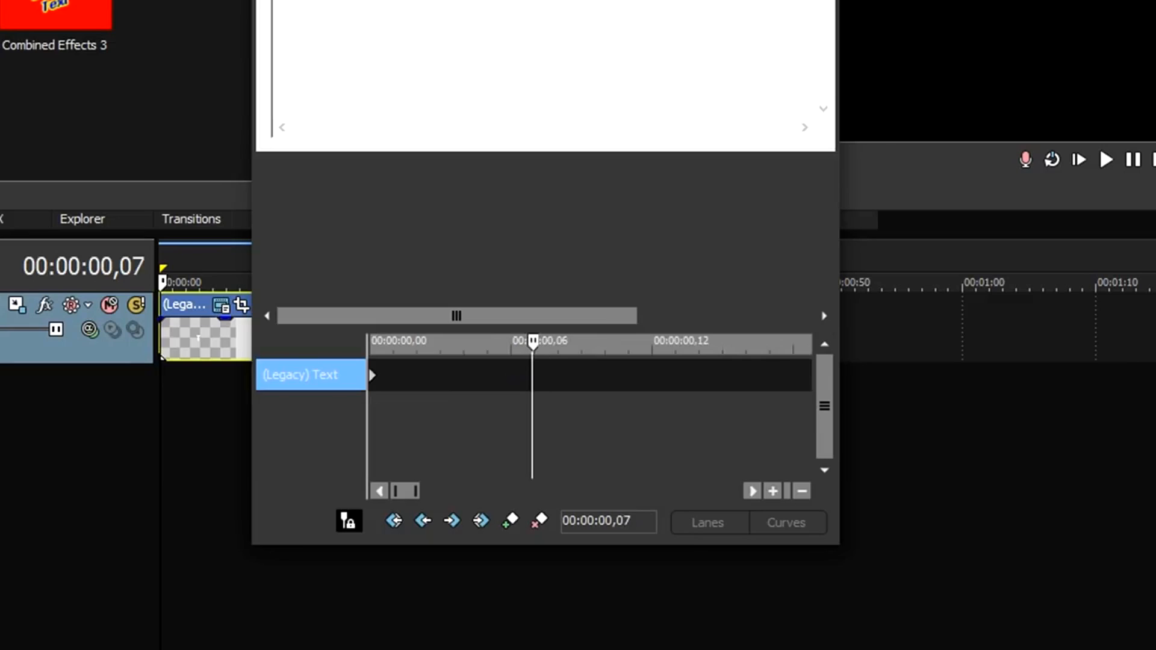
{"action": "type", "text": "y"}
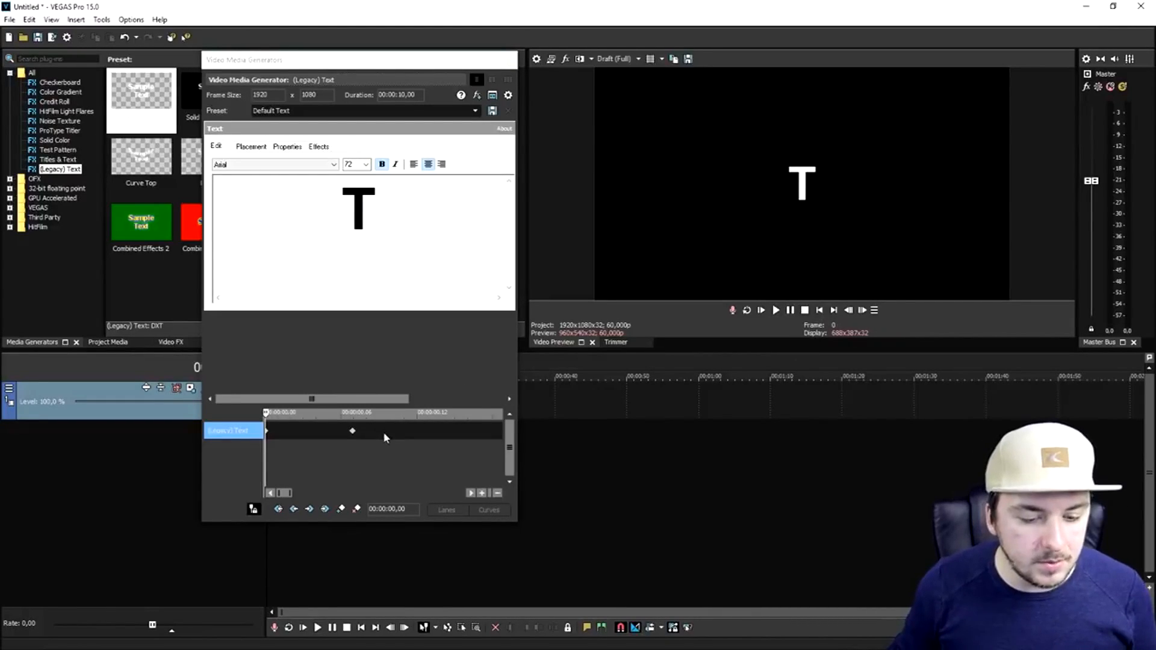
{"action": "left_click", "coordinate": [312, 430]}
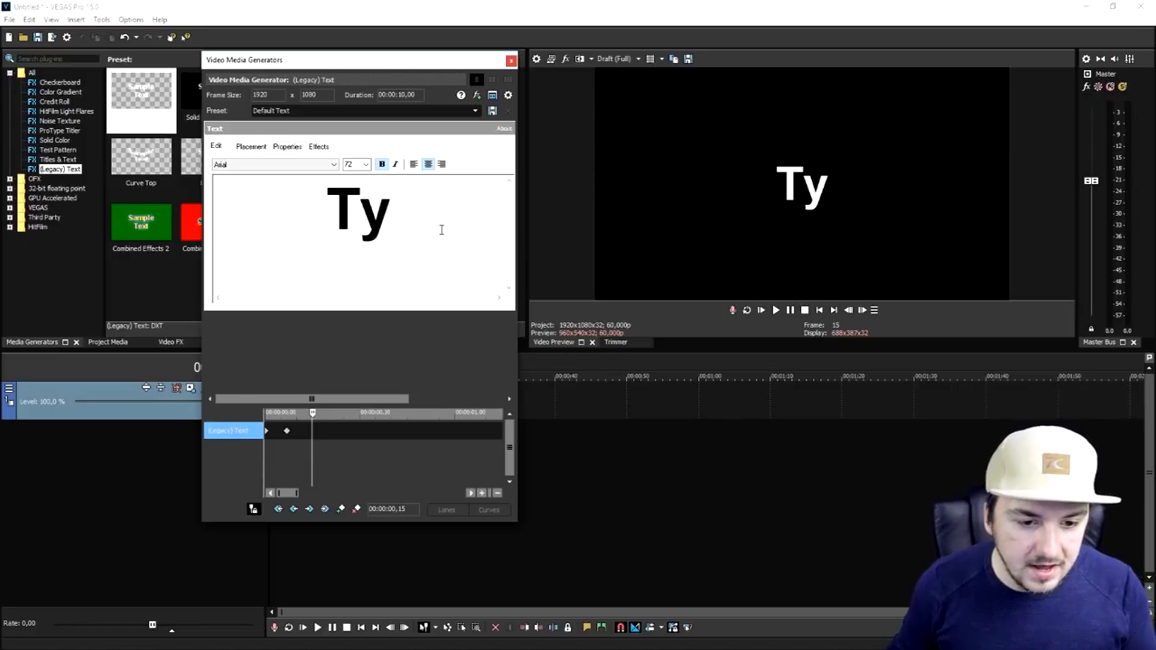
{"action": "type", "text": "p"}
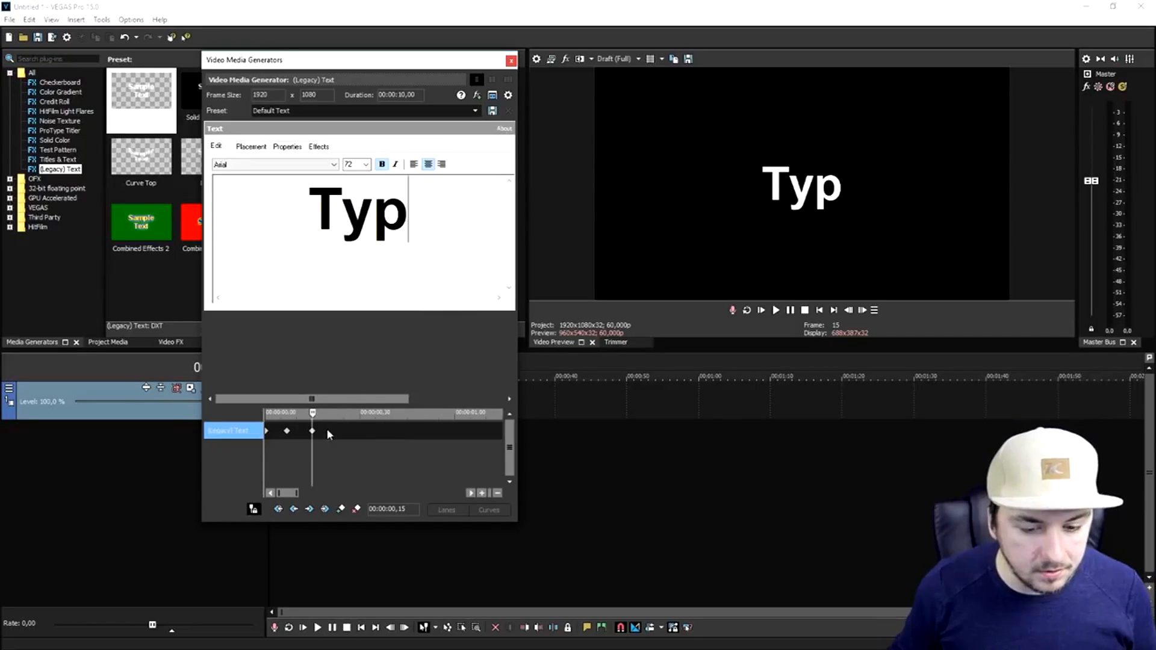
Step: Add text keyframes reading "Type" at 00:00:00,23 and "Typew" at 00:00:00,35
{"action": "left_click", "coordinate": [336, 431]}
{"action": "left_click", "coordinate": [448, 212]}
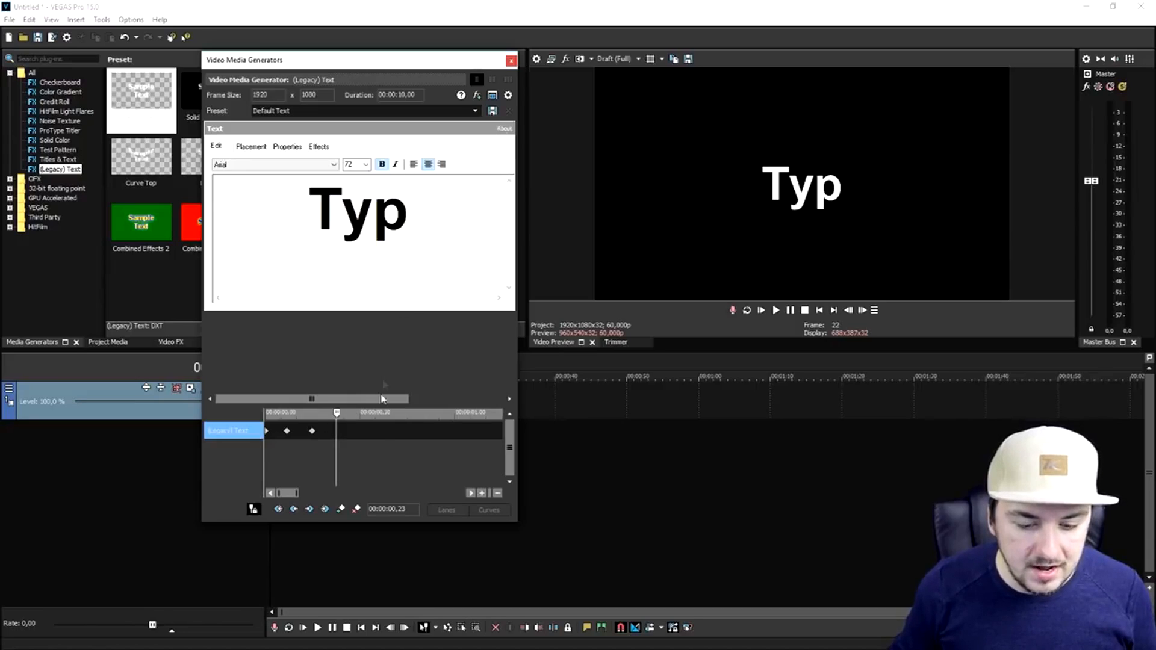
{"action": "type", "text": "e"}
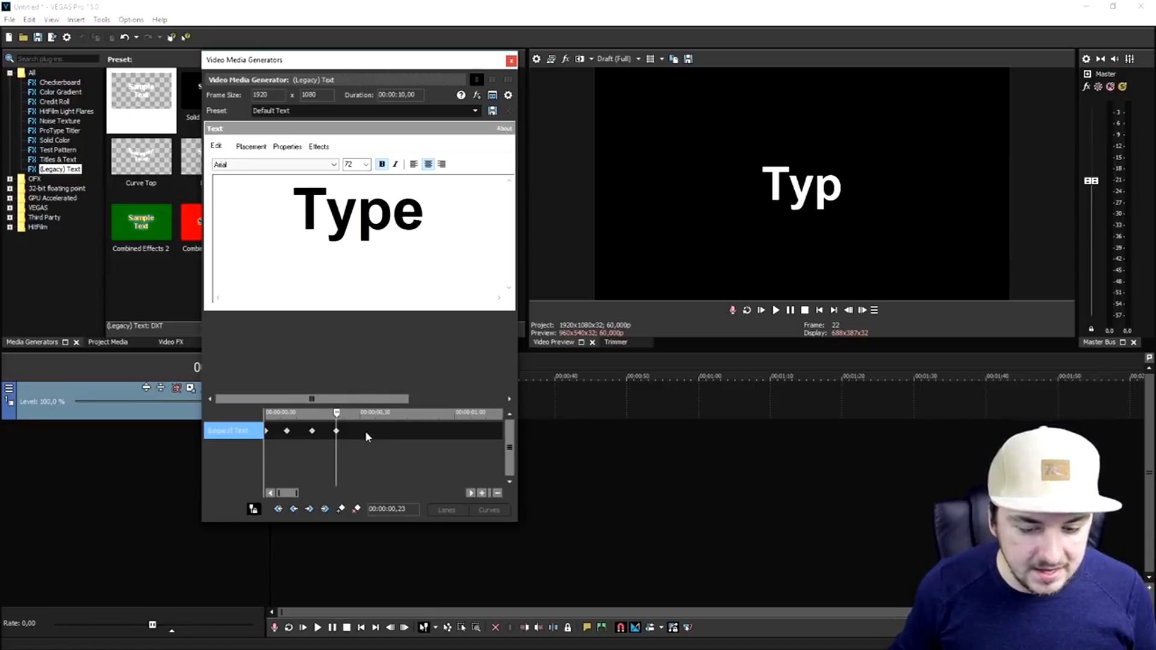
{"action": "left_click", "coordinate": [376, 430]}
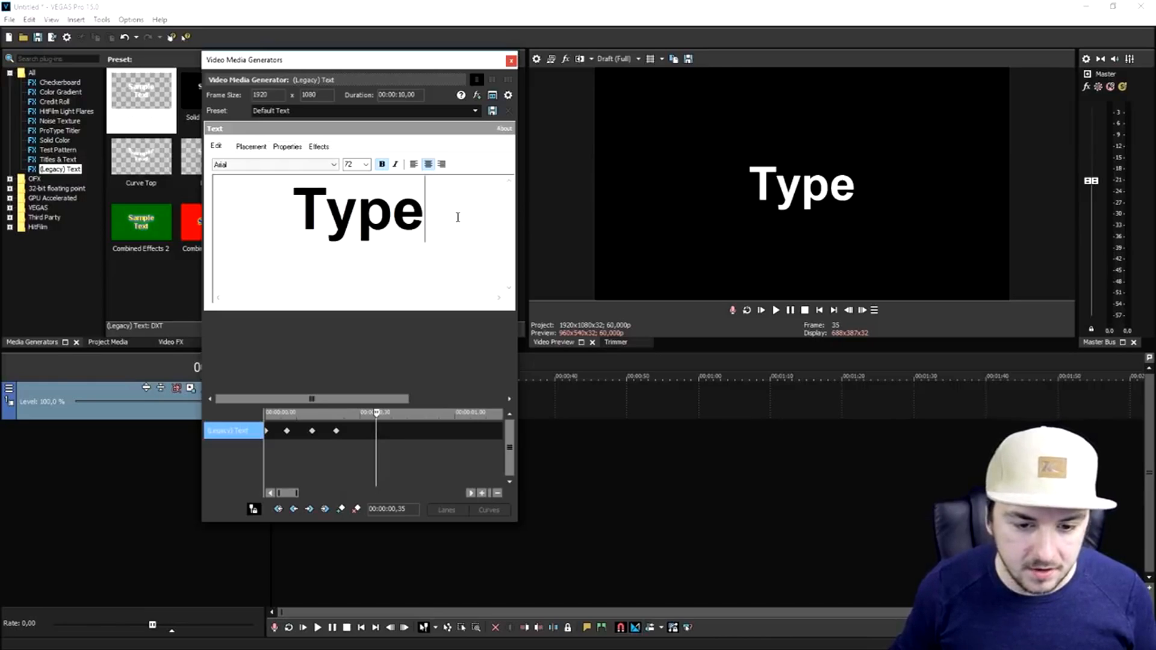
{"action": "type", "text": "w"}
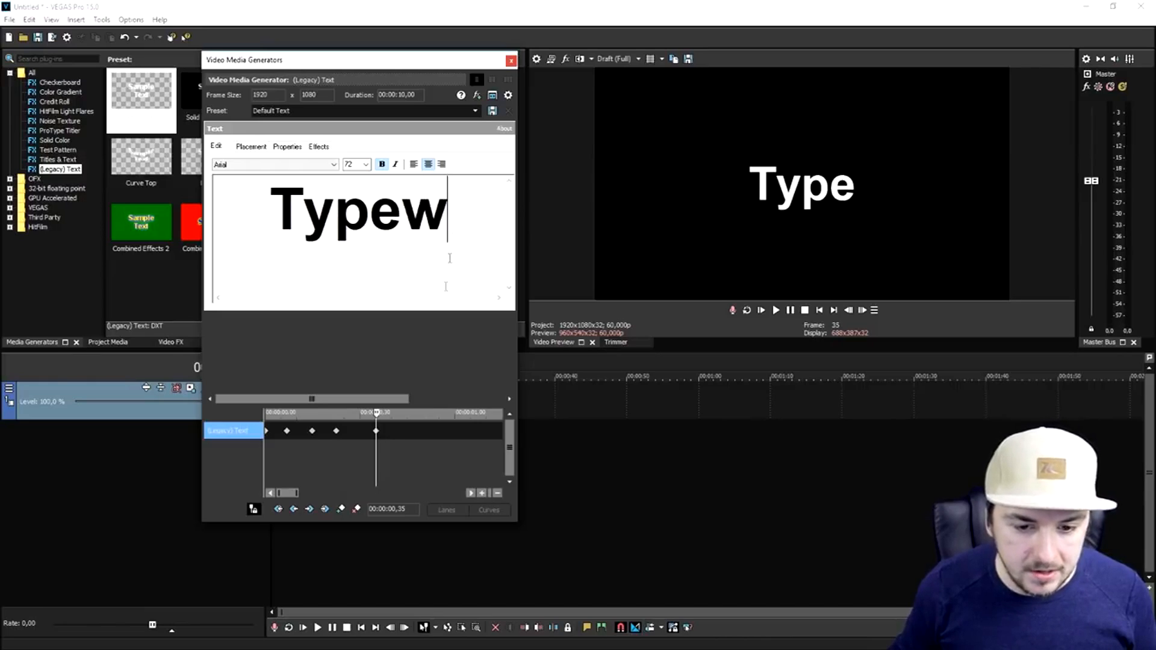
Step: Add text keyframes reading "Typewr" at 00:00:00,43 and "Typewri" at 00:00:00,48
{"action": "left_click", "coordinate": [402, 431]}
{"action": "type", "text": "e"}
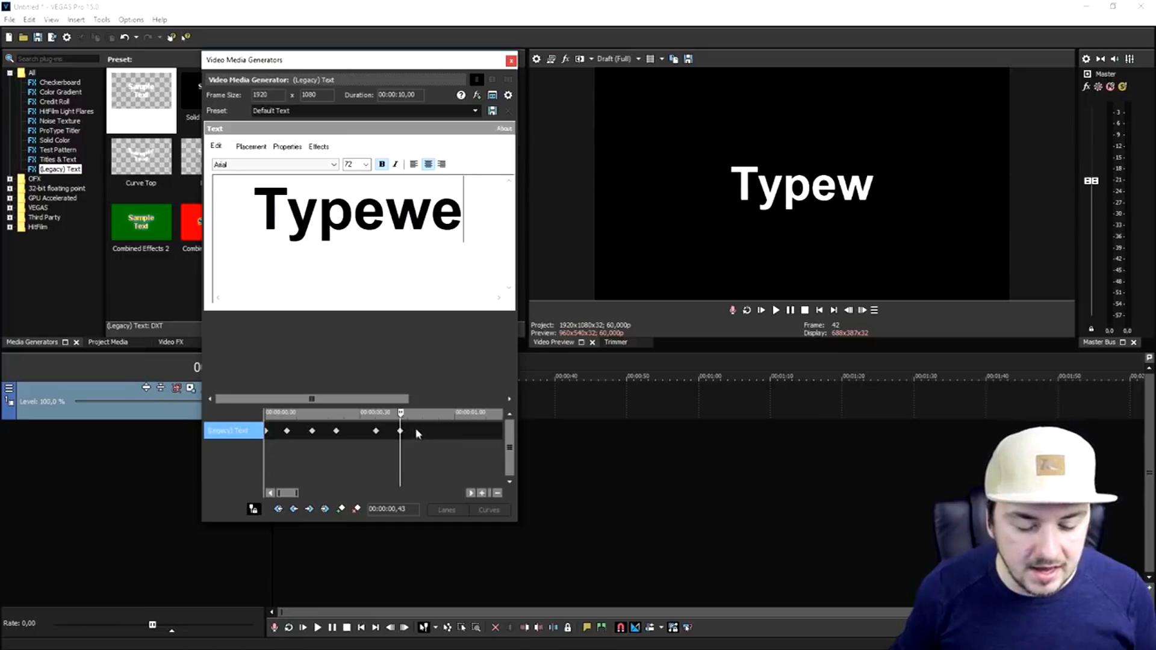
{"action": "left_click", "coordinate": [437, 432]}
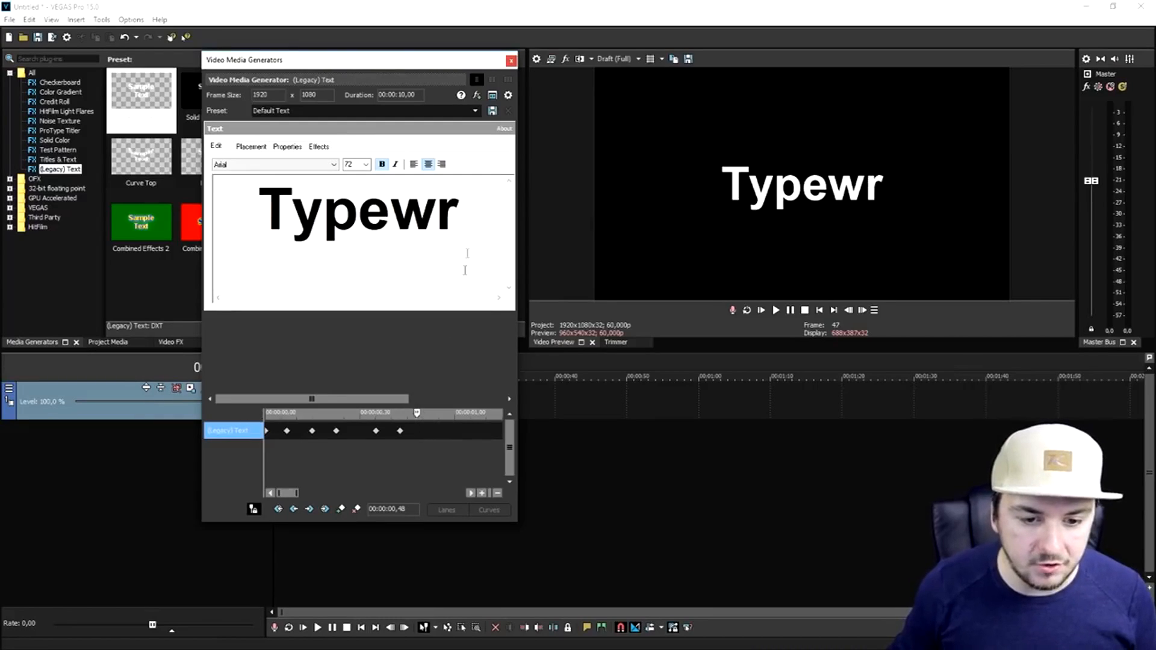
{"action": "type", "text": "i"}
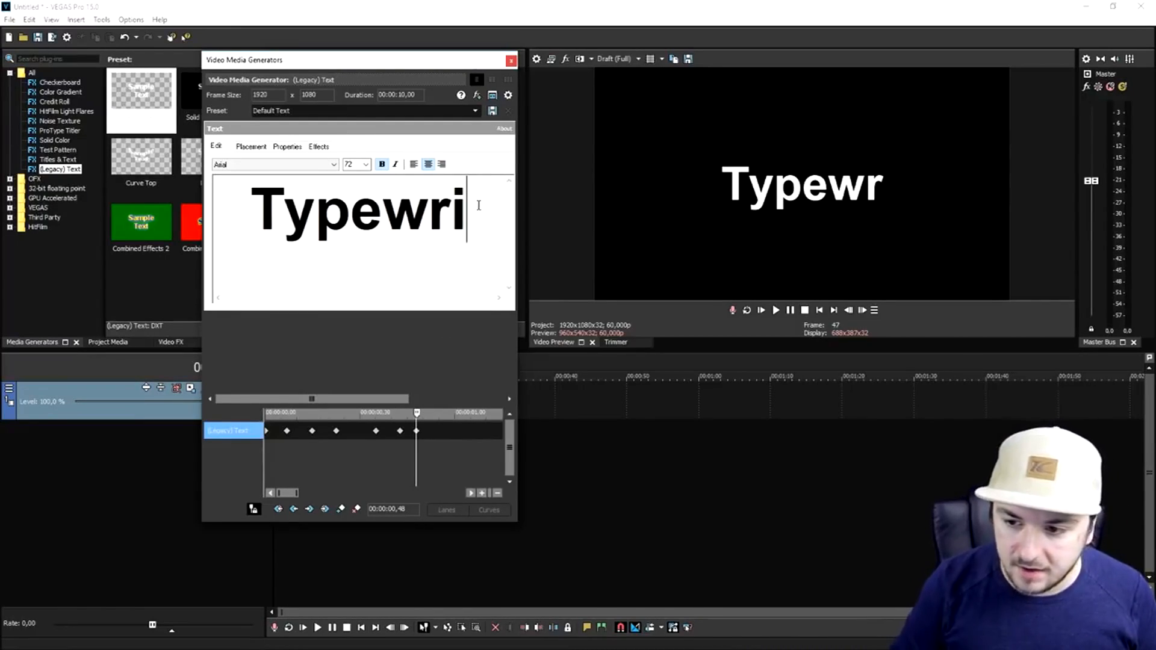
Step: Add text keyframes reading "Typewrit" at 00:00:00,53 and "Typewrite" at 00:00:00,59
{"action": "left_click", "coordinate": [434, 430]}
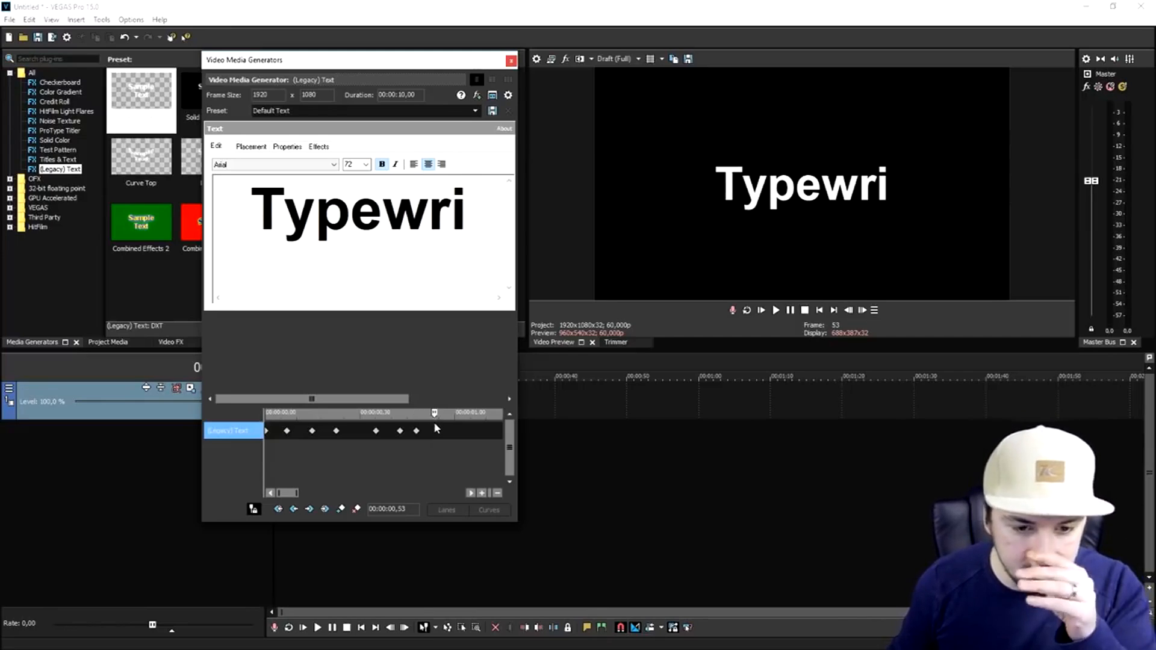
{"action": "left_click", "coordinate": [481, 203]}
{"action": "type", "text": "t"}
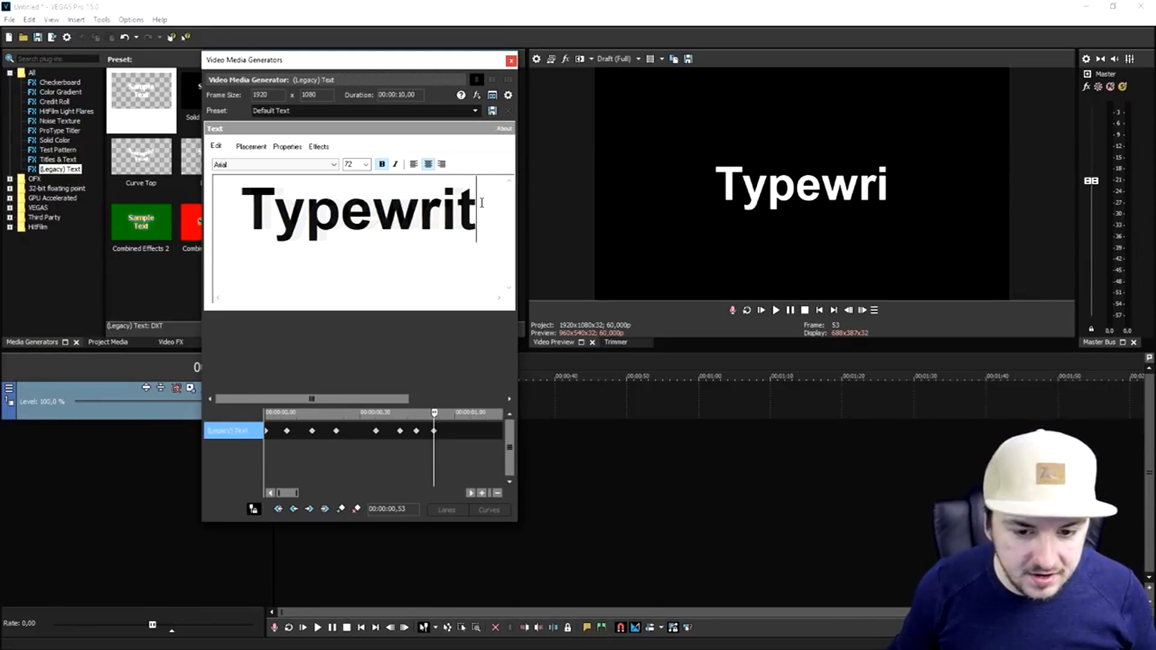
{"action": "left_click", "coordinate": [453, 428]}
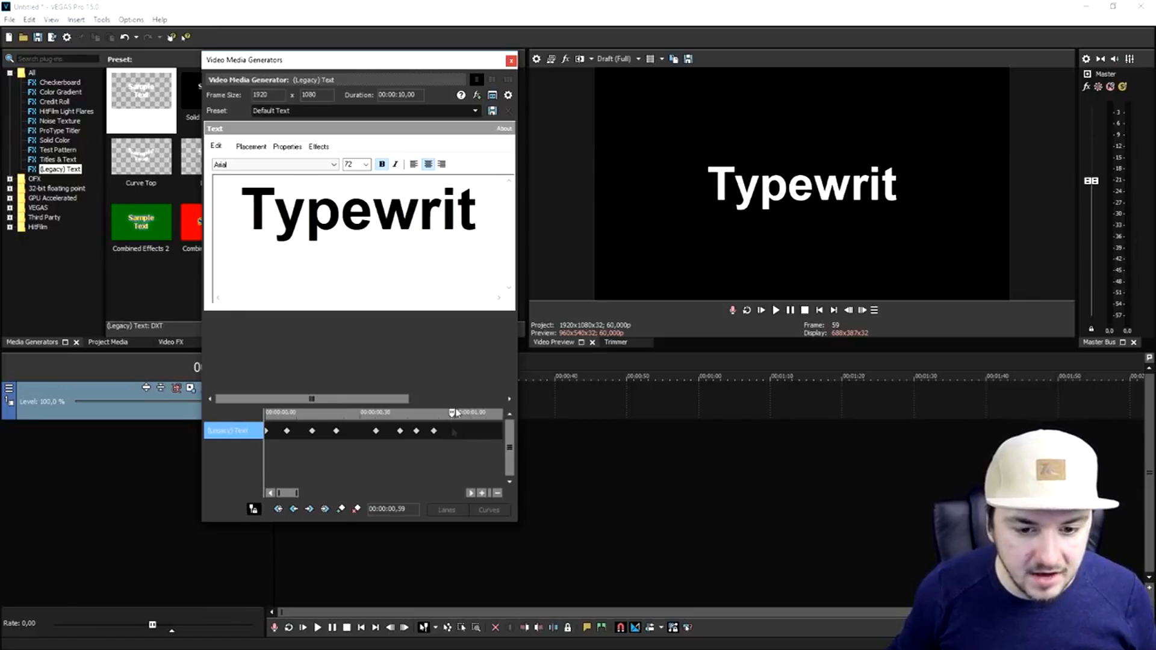
{"action": "type", "text": "e"}
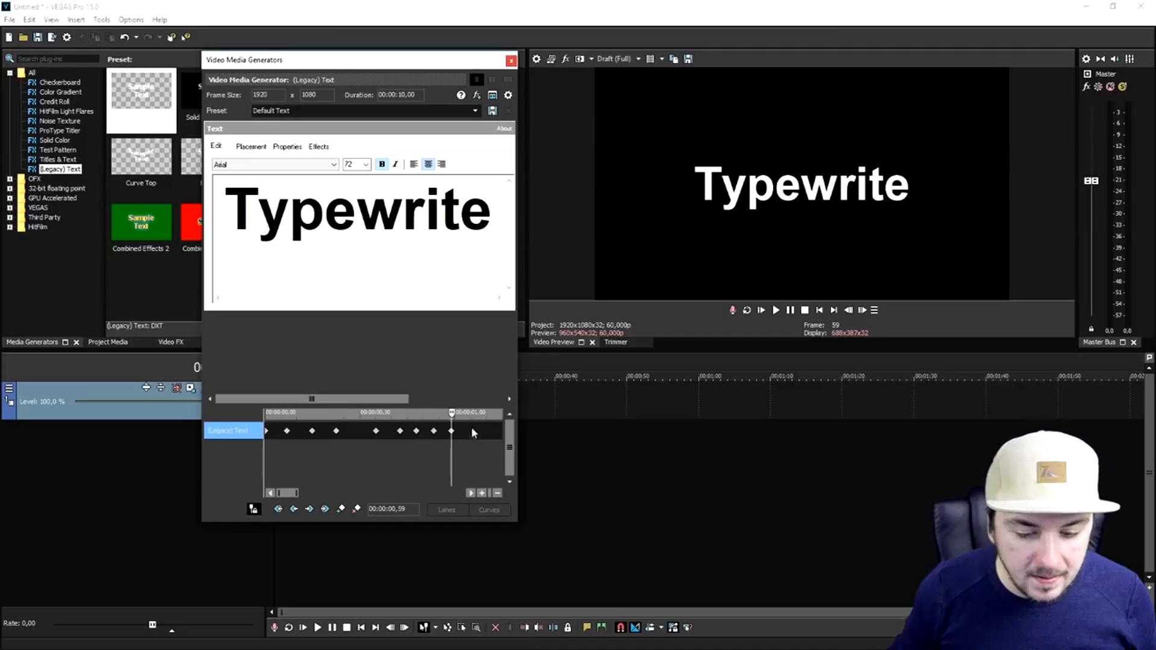
Step: Add a text keyframe reading "Typewriter" at 00:00:01,06, close the generator window and return the playhead to the project start
{"action": "left_click", "coordinate": [473, 432]}
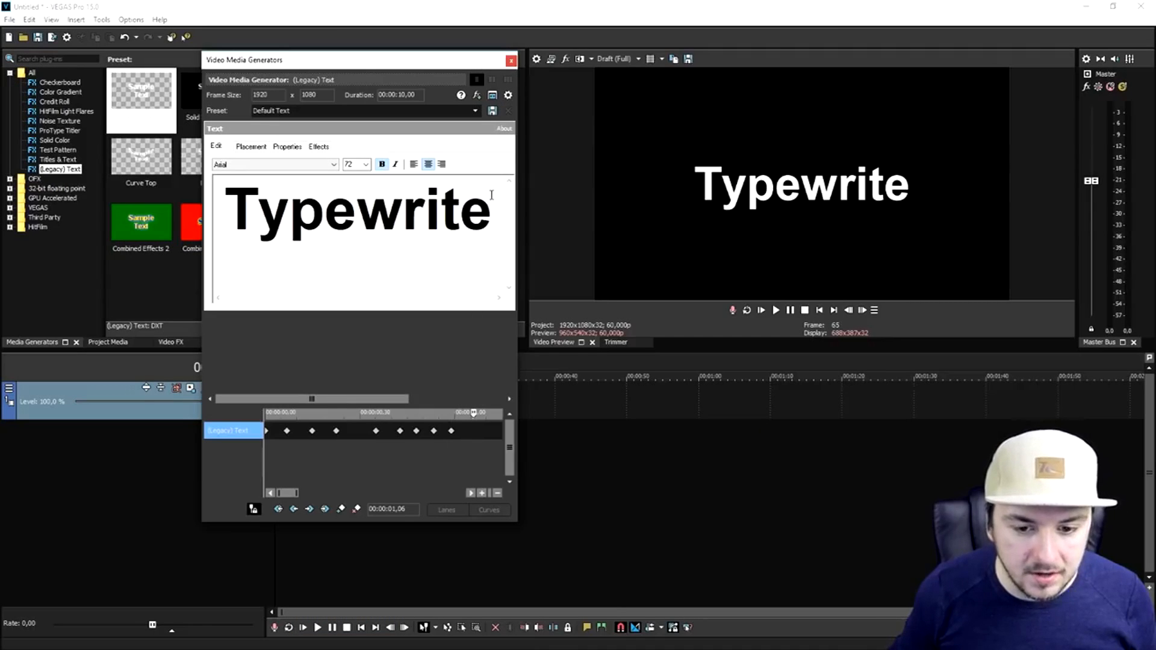
{"action": "type", "text": "r"}
{"action": "left_click", "coordinate": [510, 61]}
{"action": "left_click", "coordinate": [820, 310]}
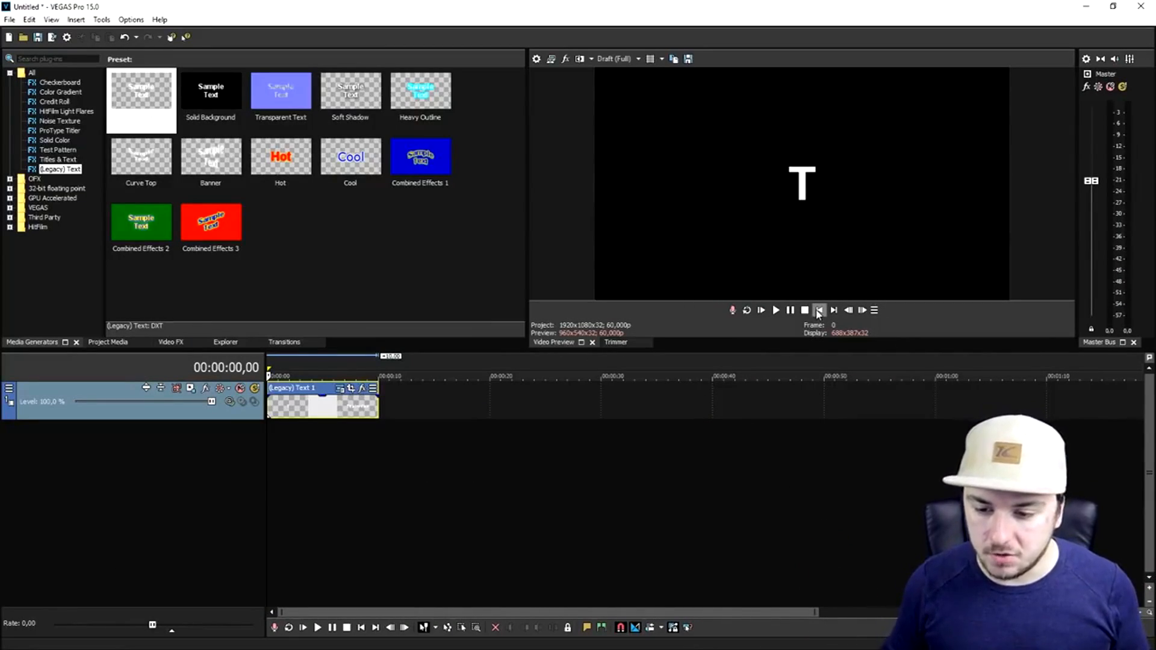
Step: Reopen the generated media settings of the text event on the timeline
{"action": "scroll", "coordinate": [477, 391], "scroll_direction": "up", "scroll_amount": 5}
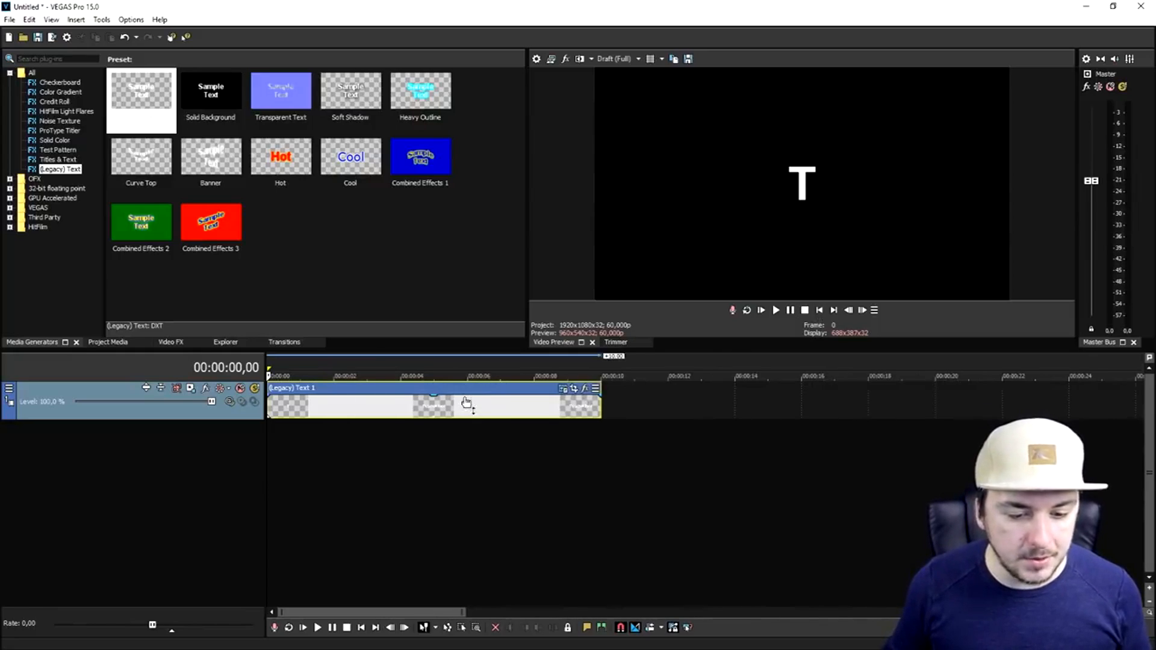
{"action": "scroll", "coordinate": [466, 392], "scroll_direction": "down", "scroll_amount": 2}
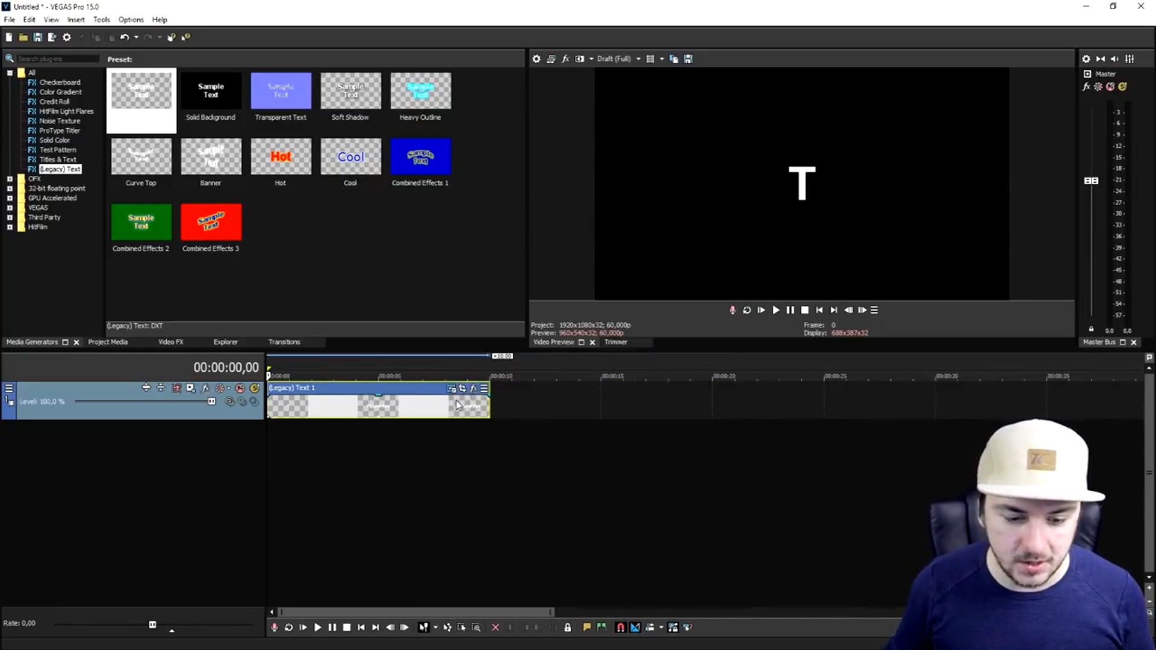
{"action": "scroll", "coordinate": [457, 405], "scroll_direction": "up", "scroll_amount": 3}
{"action": "scroll", "coordinate": [456, 414], "scroll_direction": "down", "scroll_amount": 1}
{"action": "scroll", "coordinate": [456, 415], "scroll_direction": "up", "scroll_amount": 3}
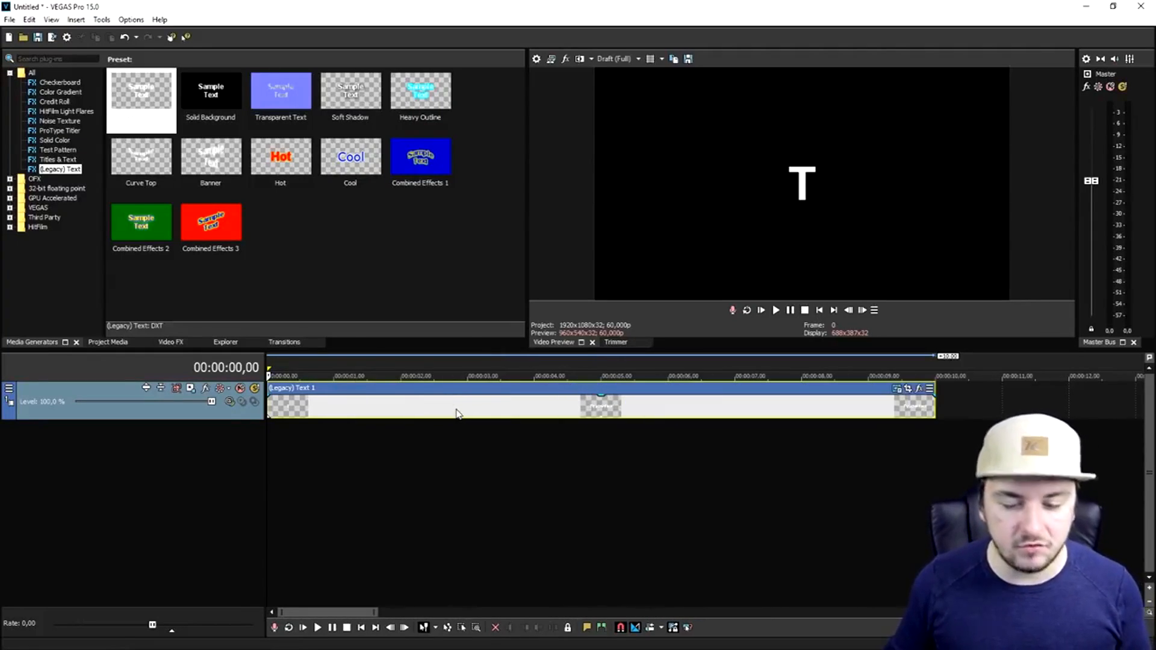
{"action": "scroll", "coordinate": [470, 412], "scroll_direction": "down", "scroll_amount": 1}
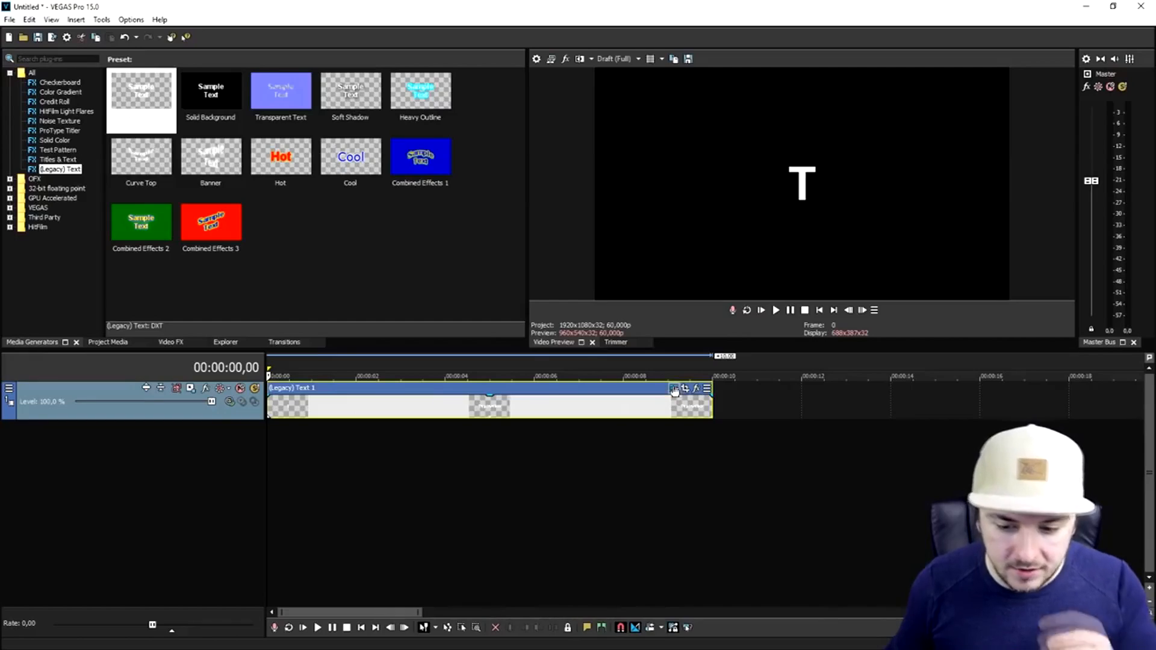
{"action": "left_click", "coordinate": [674, 389]}
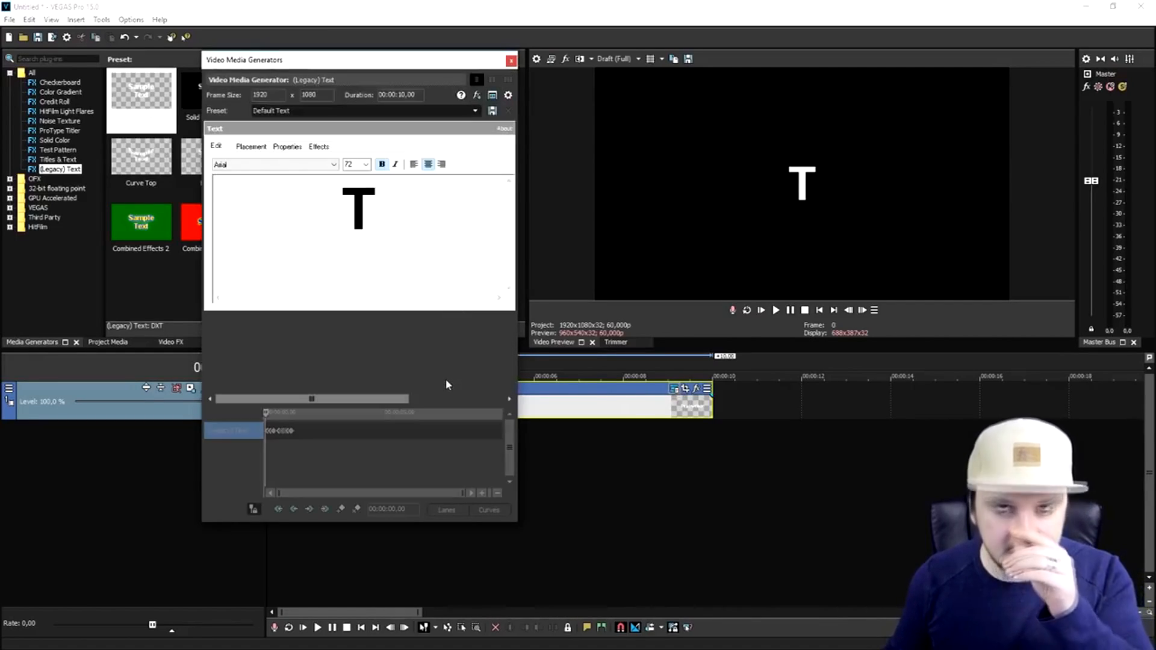
Step: Slow down the typing by spreading the letter keyframes further apart, with the last at about two seconds, and close the generator window
{"action": "scroll", "coordinate": [337, 446], "scroll_direction": "up", "scroll_amount": 4}
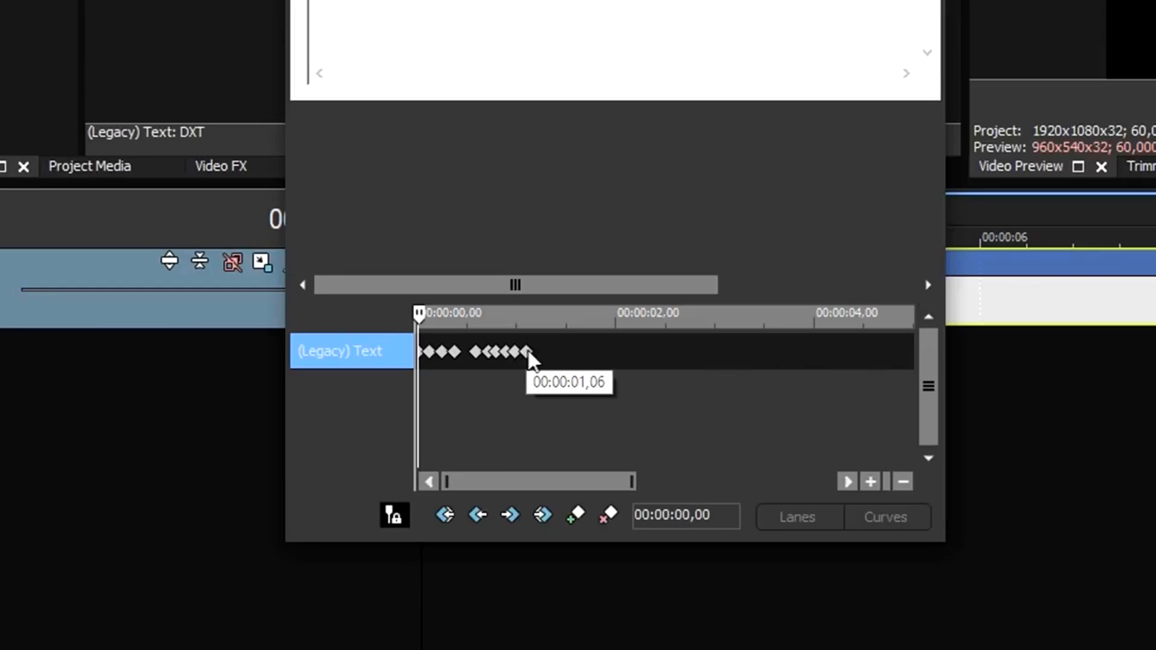
{"action": "left_click_drag", "start_coordinate": [317, 432], "coordinate": [349, 431]}
{"action": "scroll", "coordinate": [314, 431], "scroll_direction": "down", "scroll_amount": 2}
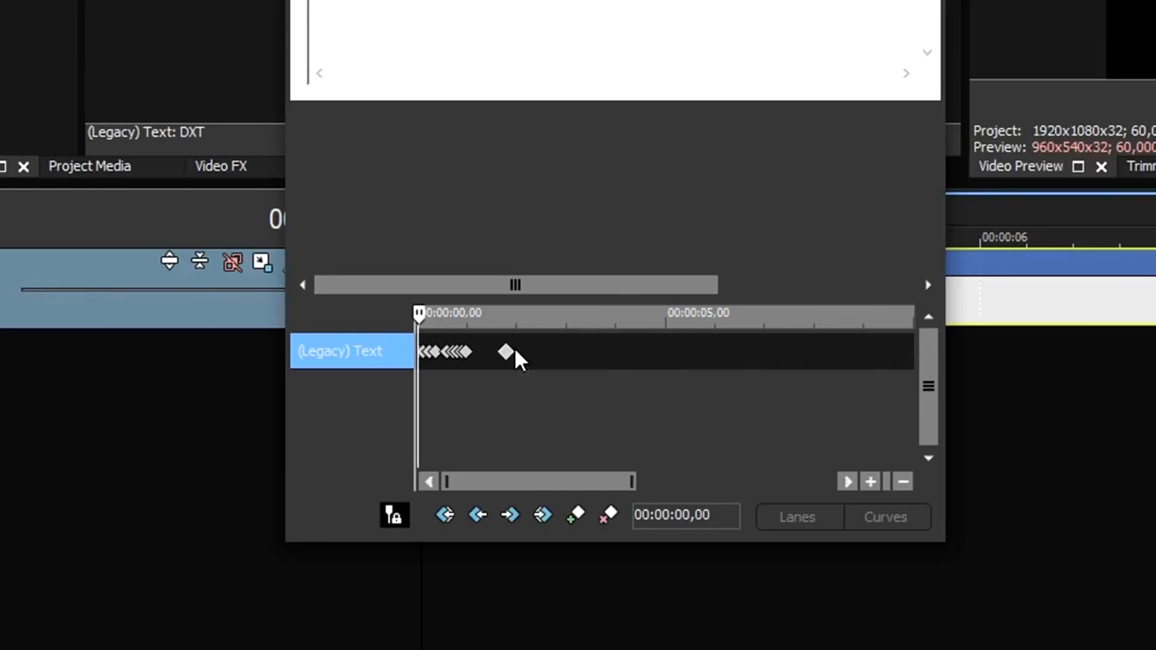
{"action": "scroll", "coordinate": [510, 355], "scroll_direction": "up", "scroll_amount": 2}
{"action": "mouse_move", "coordinate": [511, 352]}
{"action": "left_mouse_down"}
{"action": "mouse_move", "coordinate": [551, 353]}
{"action": "mouse_move", "coordinate": [510, 351]}
{"action": "left_mouse_up"}
{"action": "left_click_drag", "start_coordinate": [595, 352], "coordinate": [636, 352]}
{"action": "left_click_drag", "start_coordinate": [552, 352], "coordinate": [473, 353]}
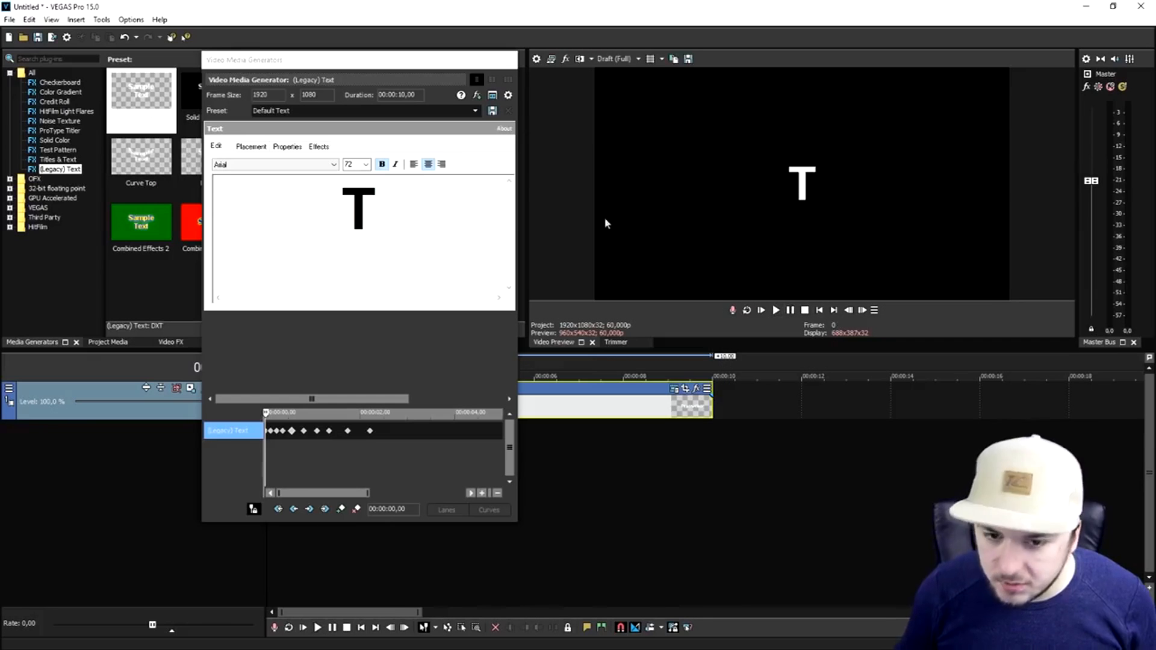
{"action": "left_click", "coordinate": [511, 61]}
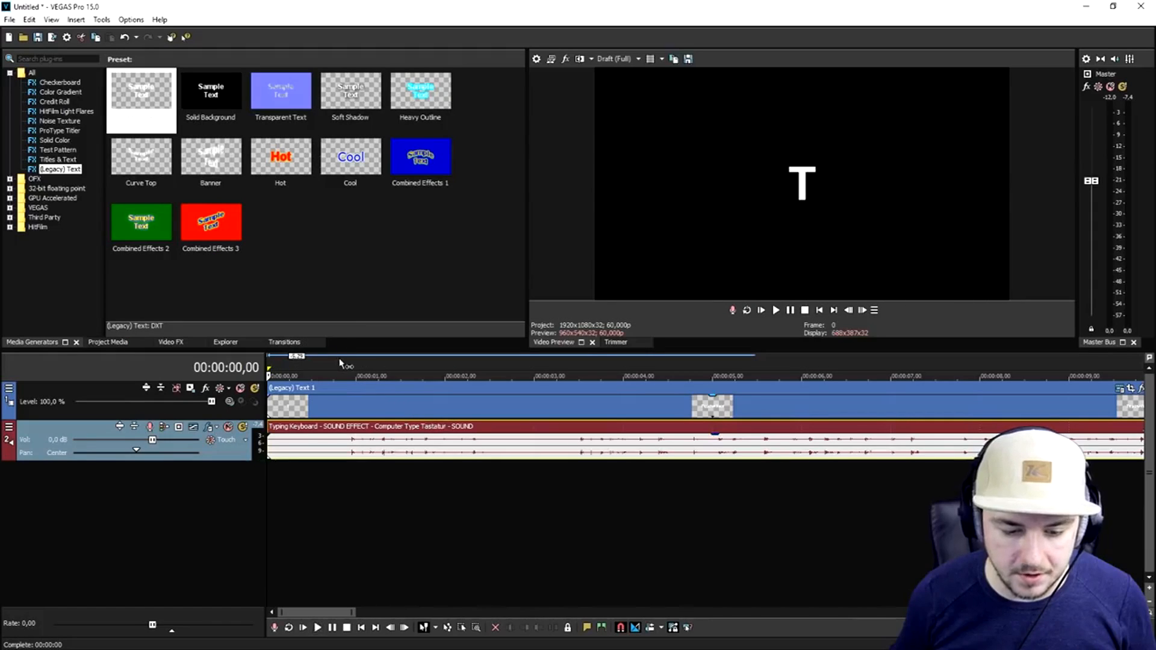
Step: Split the typing sound effect at 00:00:01,15 and about 00:00:01,21 to isolate a single keystroke
{"action": "left_click", "coordinate": [340, 363]}
{"action": "scroll", "coordinate": [619, 420], "scroll_direction": "up", "scroll_amount": 1}
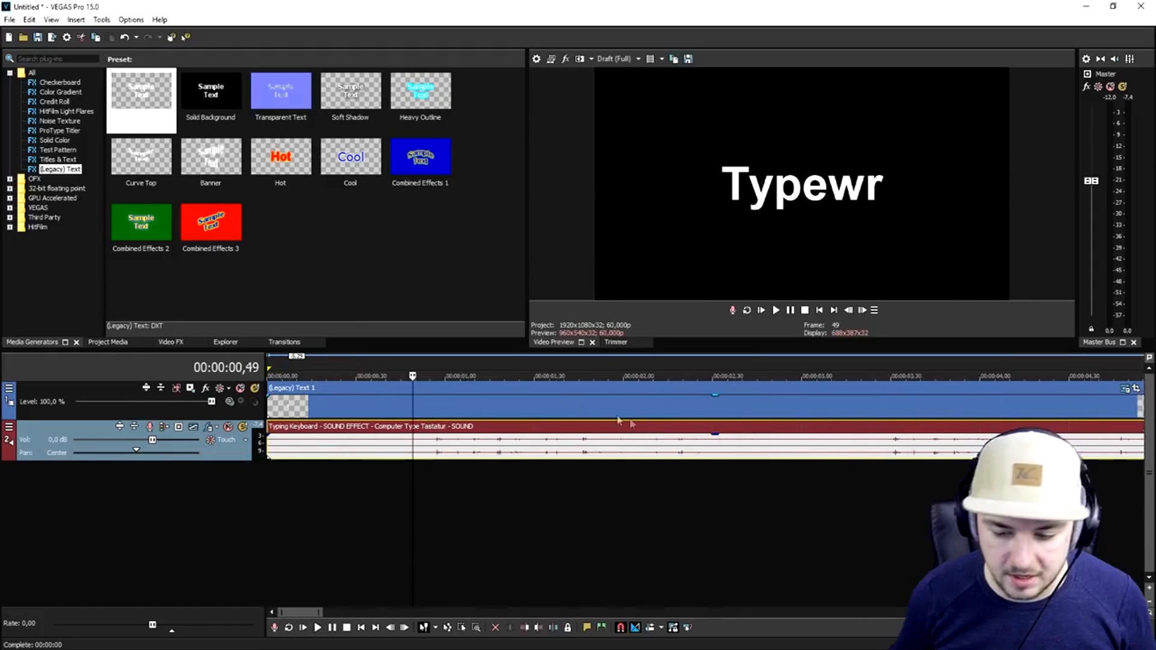
{"action": "left_click", "coordinate": [491, 447]}
{"action": "scroll", "coordinate": [491, 448], "scroll_direction": "up", "scroll_amount": 1}
{"action": "key", "text": "space"}
{"action": "key", "text": "space"}
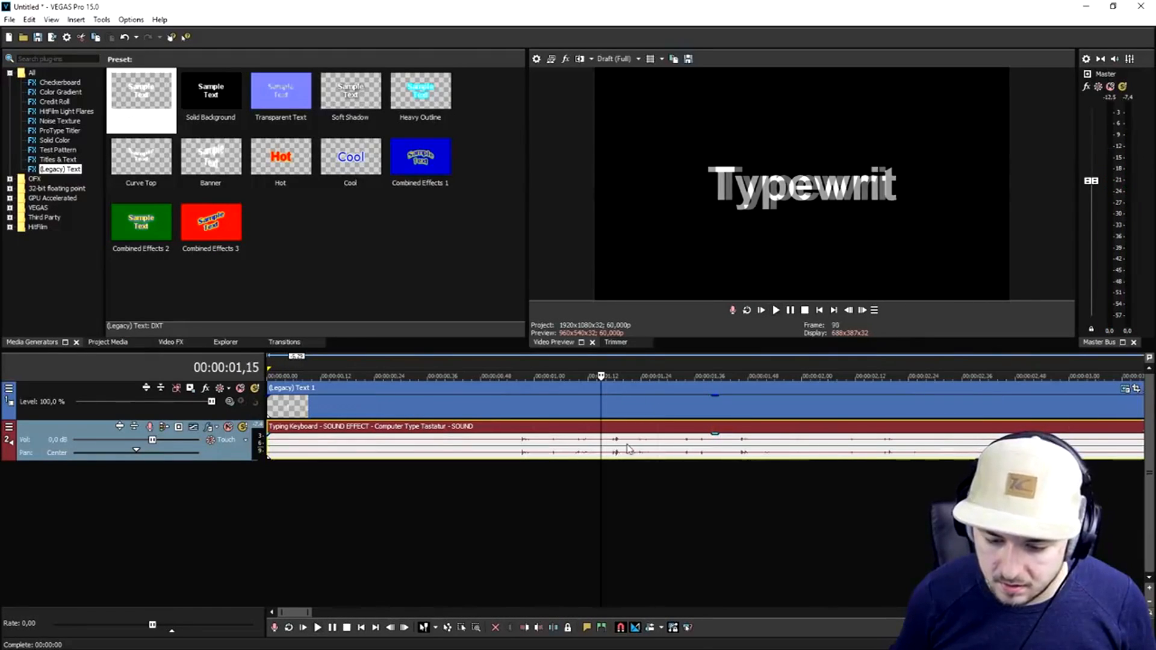
{"action": "key", "text": "s"}
{"action": "left_click", "coordinate": [627, 448]}
{"action": "key", "text": "s"}
Step: Delete the typing audio before and after the isolated keystroke and play back the remaining clip
{"action": "left_click_drag", "start_coordinate": [703, 445], "coordinate": [792, 445]}
{"action": "left_click", "coordinate": [552, 444]}
{"action": "key", "text": "Delete"}
{"action": "left_click", "coordinate": [740, 445]}
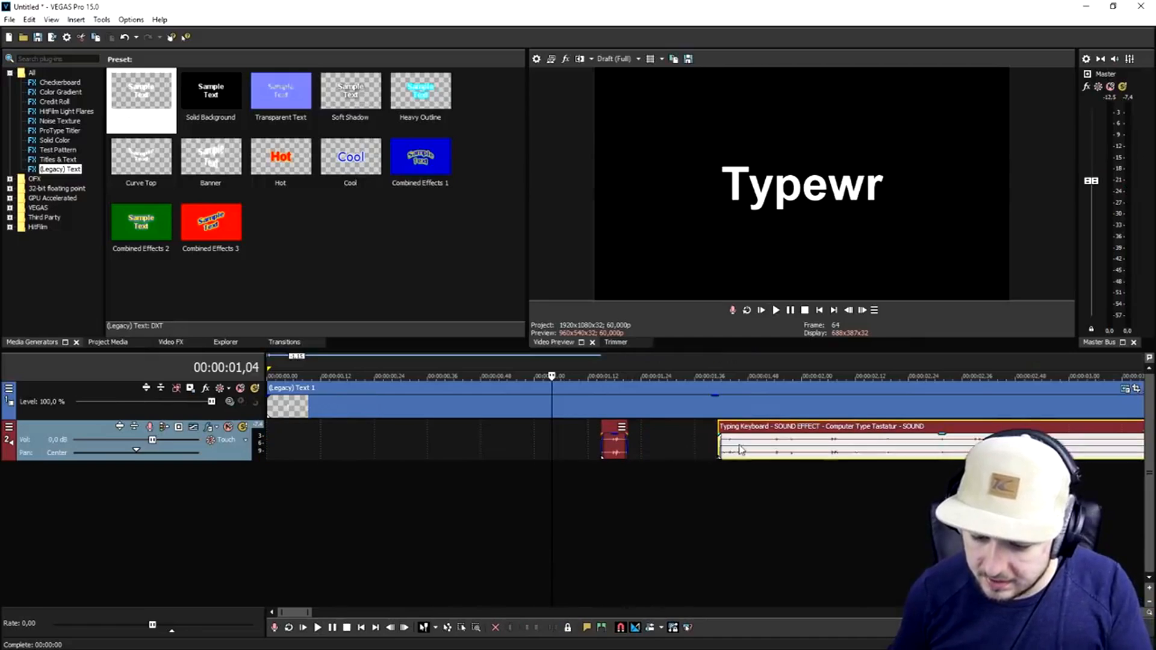
{"action": "key", "text": "Delete"}
{"action": "left_click", "coordinate": [577, 444]}
{"action": "key", "text": "space"}
{"action": "key", "text": "space"}
{"action": "key", "text": "space"}
{"action": "key", "text": "space"}
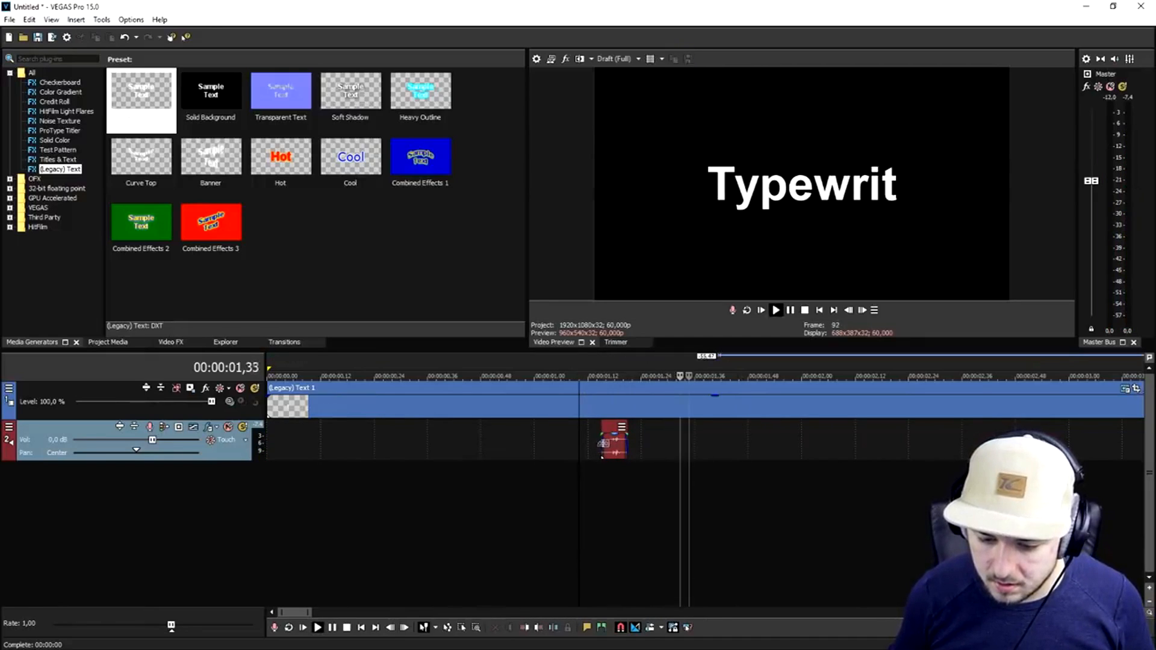
Step: Copy the isolated keystroke sound and paste it at the start of the project
{"action": "left_click", "coordinate": [605, 444]}
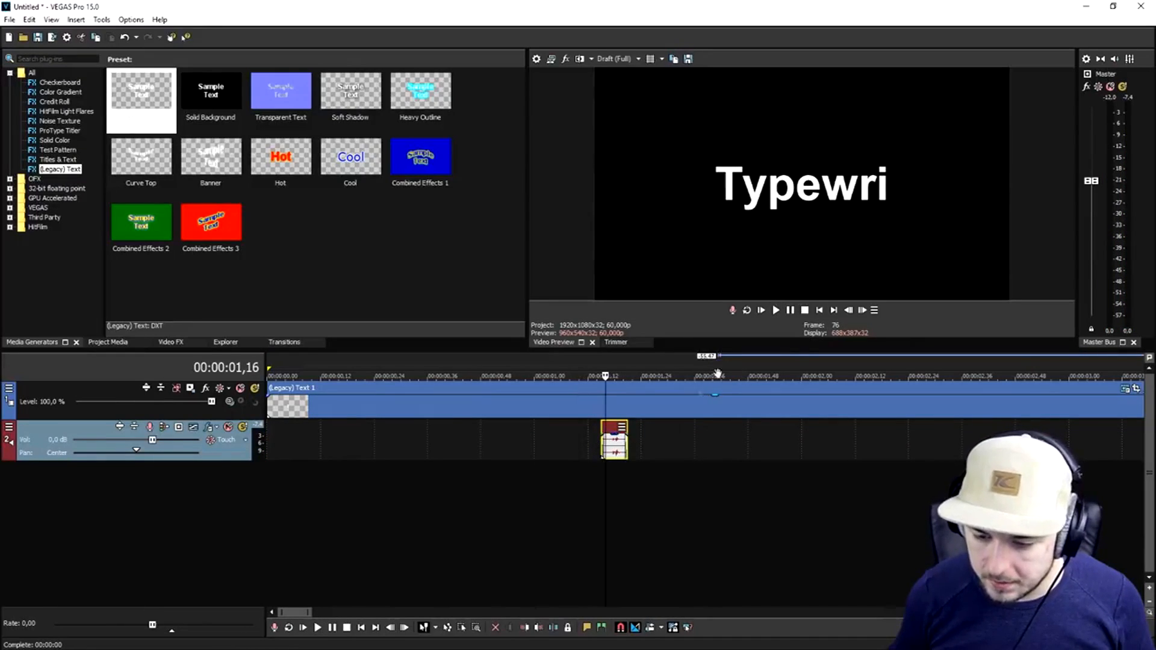
{"action": "left_click", "coordinate": [819, 312]}
{"action": "scroll", "coordinate": [378, 407], "scroll_direction": "up", "scroll_amount": 2}
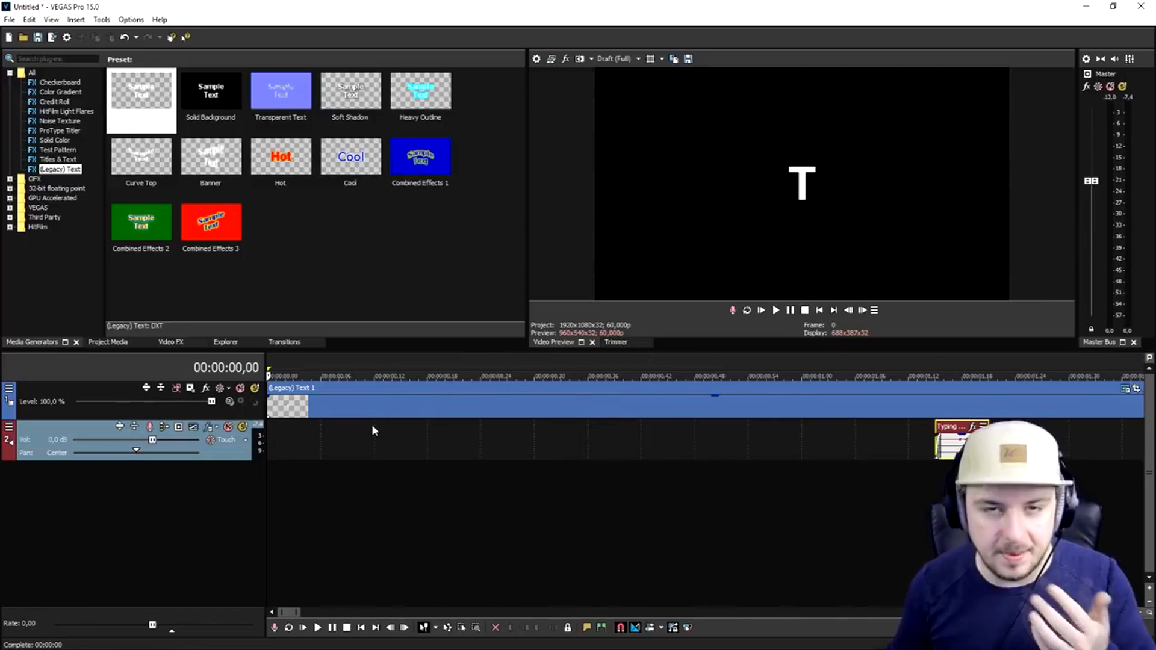
{"action": "scroll", "coordinate": [413, 435], "scroll_direction": "up", "scroll_amount": 1}
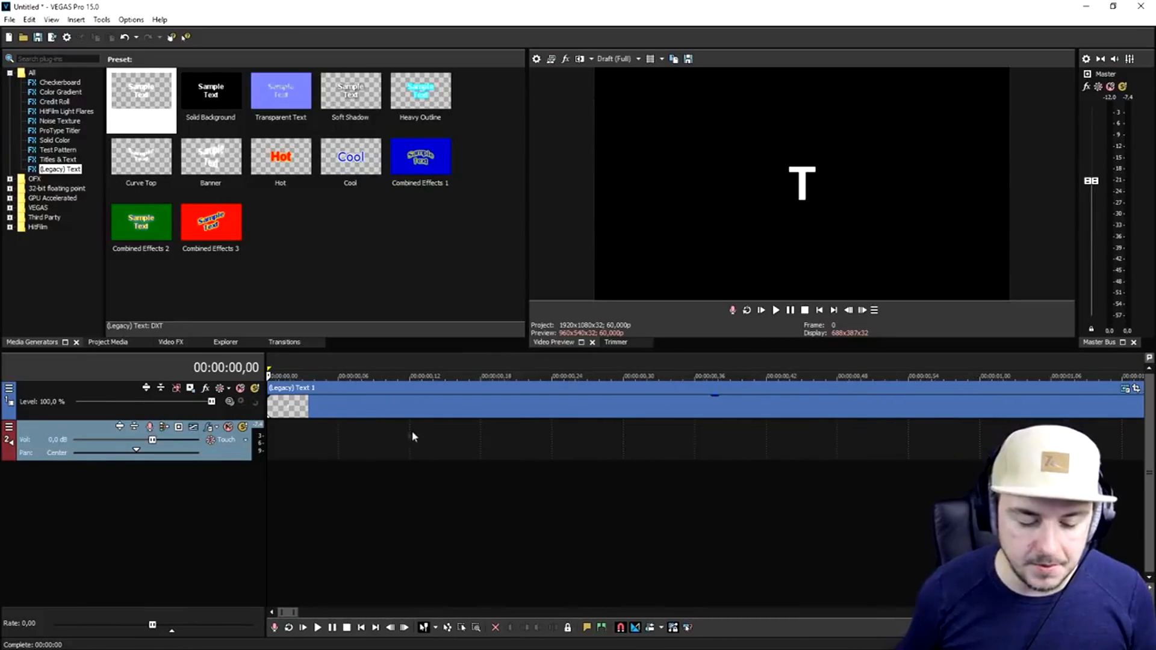
{"action": "key", "text": "ctrl+v"}
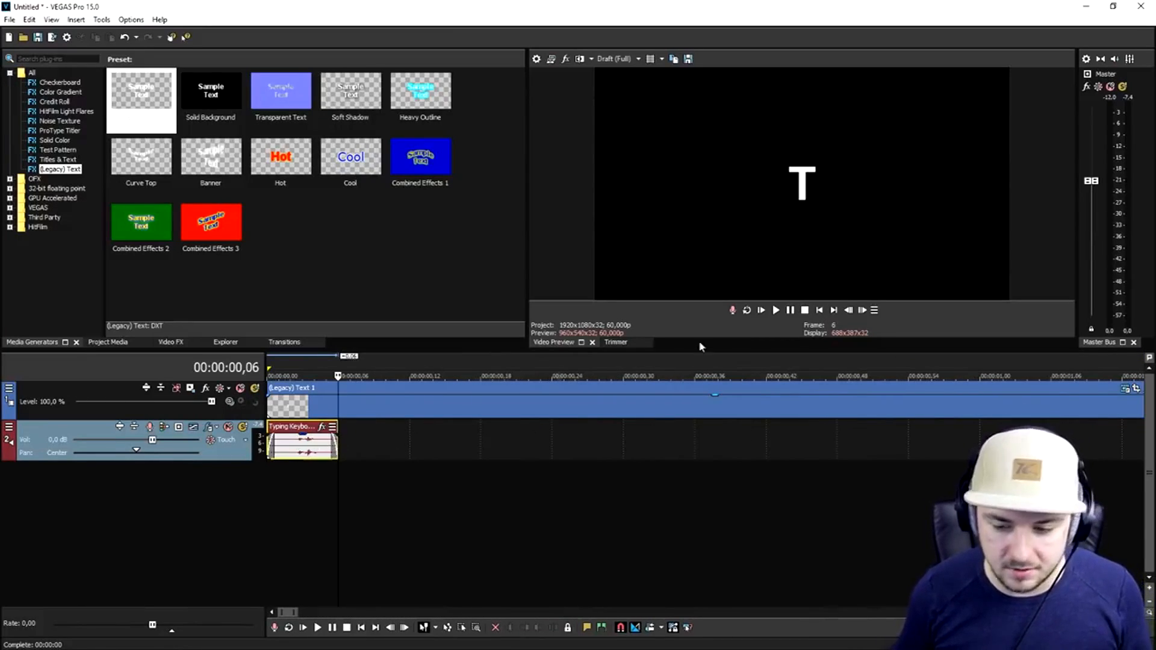
Step: Move the text event two frames later and paste a second keystroke sound at about 00:00:00,07
{"action": "left_click", "coordinate": [819, 313]}
{"action": "left_click_drag", "start_coordinate": [497, 405], "coordinate": [518, 406]}
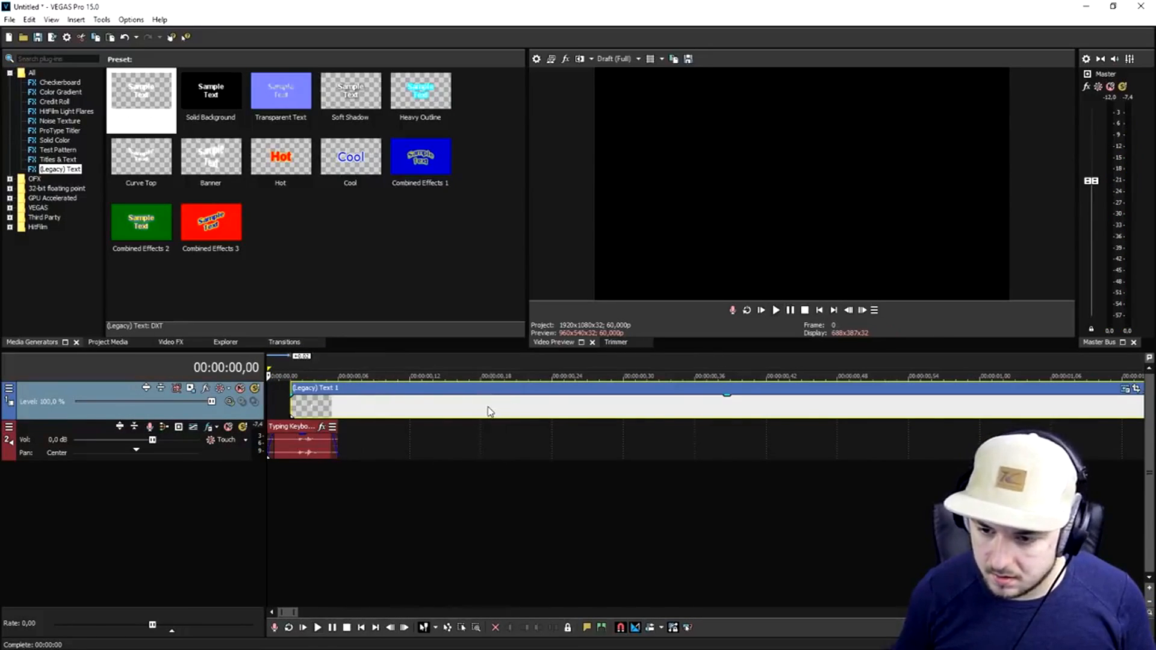
{"action": "left_click", "coordinate": [350, 442]}
{"action": "key", "text": "ctrl+v"}
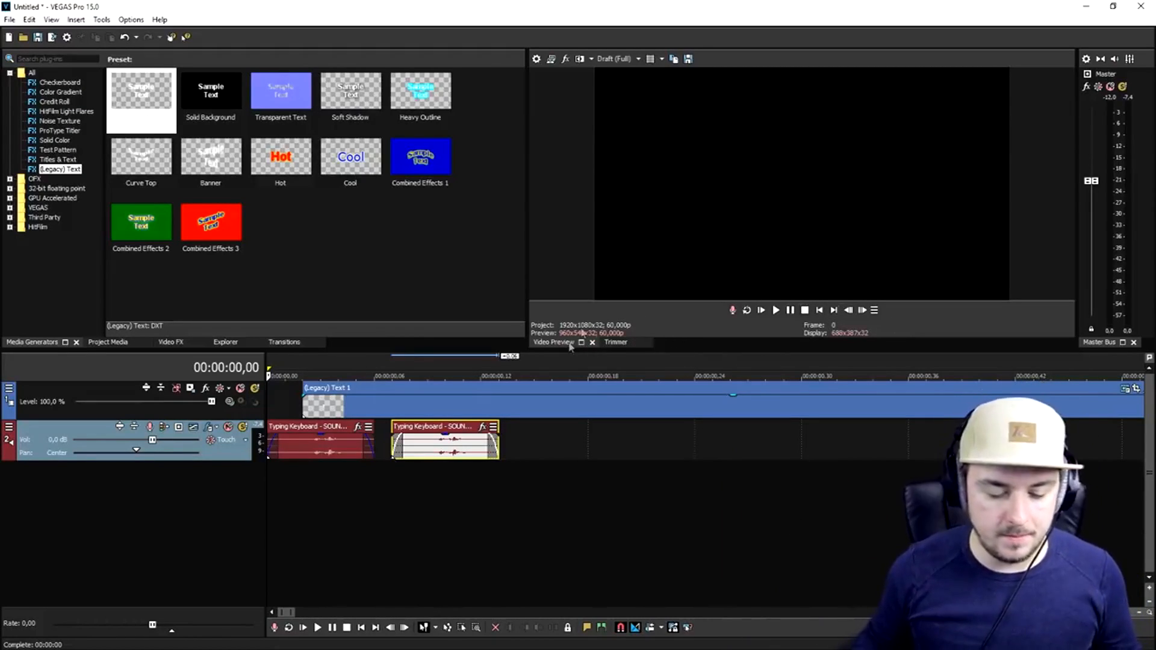
Step: Play back the timing and paste third and fourth keystroke sounds at about 00:00:00,17 and 00:00:00,27
{"action": "key", "text": "space"}
{"action": "key", "text": "space"}
{"action": "key", "text": "space"}
{"action": "left_click", "coordinate": [563, 449]}
{"action": "left_click", "coordinate": [819, 310]}
{"action": "key", "text": "space"}
{"action": "key", "text": "space"}
{"action": "left_click", "coordinate": [747, 456]}
{"action": "key", "text": "ctrl+v"}
Step: Move the fourth keystroke sound three frames earlier to match the moment "Type" appears
{"action": "left_click", "coordinate": [573, 364]}
{"action": "left_click", "coordinate": [750, 363]}
{"action": "left_click", "coordinate": [848, 310]}
{"action": "left_click", "coordinate": [848, 310]}
{"action": "left_click", "coordinate": [848, 310]}
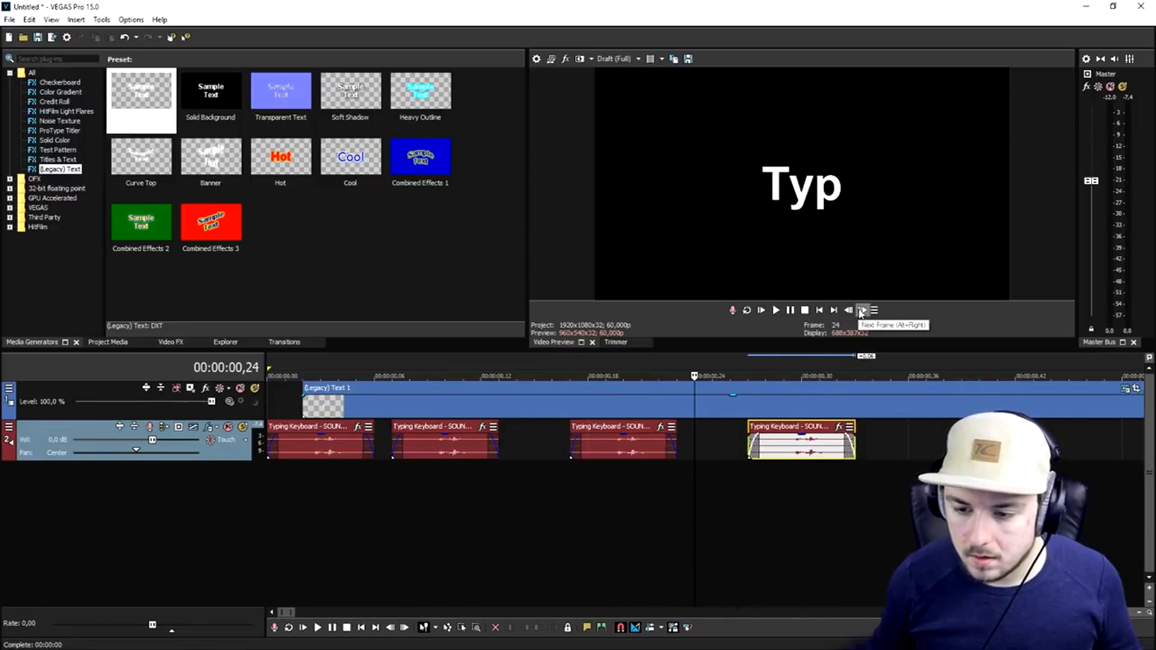
{"action": "left_click", "coordinate": [862, 310]}
{"action": "scroll", "coordinate": [753, 453], "scroll_direction": "up", "scroll_amount": 4}
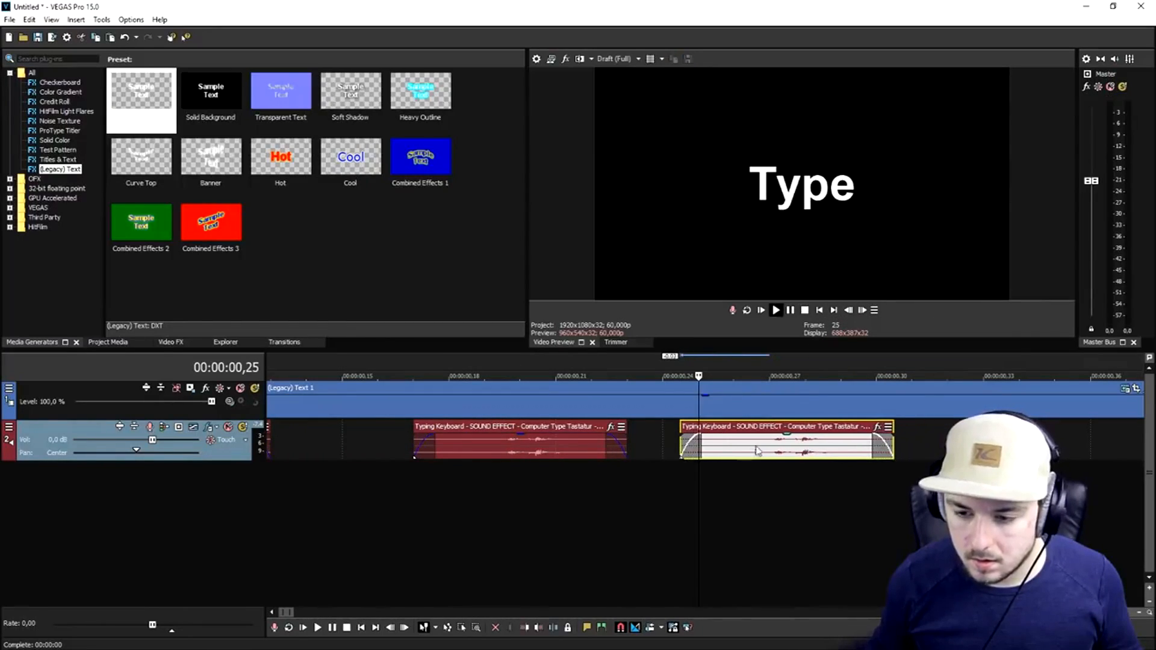
{"action": "scroll", "coordinate": [753, 452], "scroll_direction": "down", "scroll_amount": 4}
Step: Step to the frame where "Typew" appears and paste a fifth keystroke sound at 00:00:00,36
{"action": "left_click", "coordinate": [862, 310]}
{"action": "left_click", "coordinate": [862, 310]}
{"action": "left_click", "coordinate": [862, 310]}
{"action": "left_click", "coordinate": [862, 310]}
{"action": "left_click", "coordinate": [862, 310]}
{"action": "left_click", "coordinate": [862, 310]}
{"action": "left_click", "coordinate": [862, 310]}
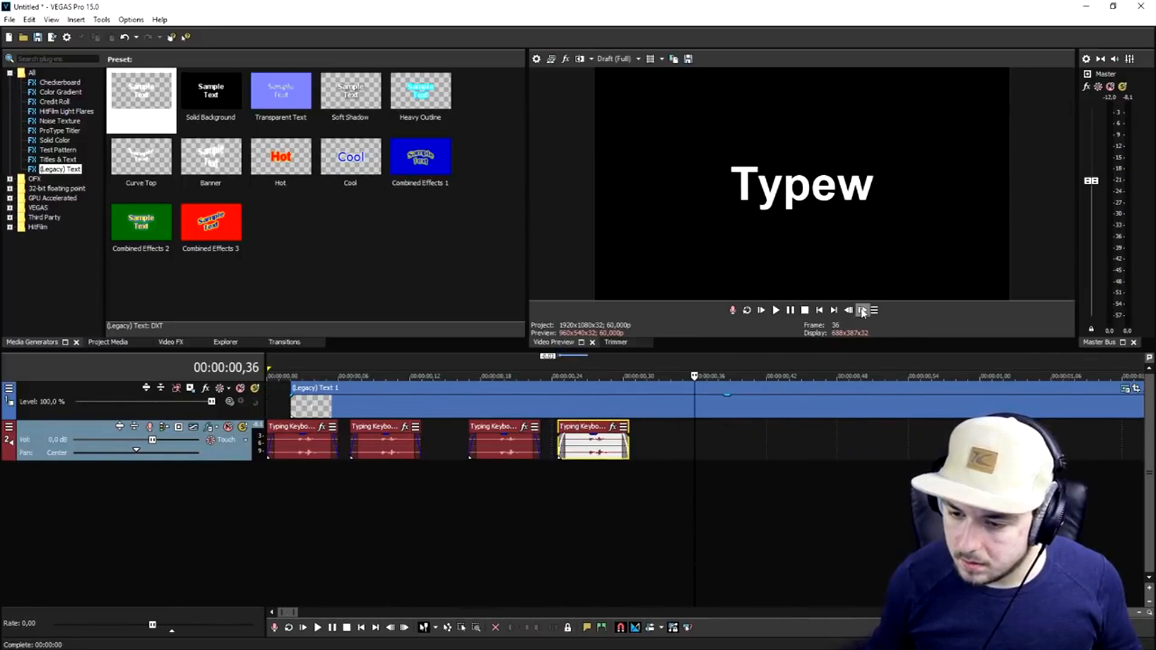
{"action": "key", "text": "ctrl+v"}
Step: Check the last keystroke's timing, then paste a sixth keystroke sound where "Typewr" appears
{"action": "left_click", "coordinate": [659, 366]}
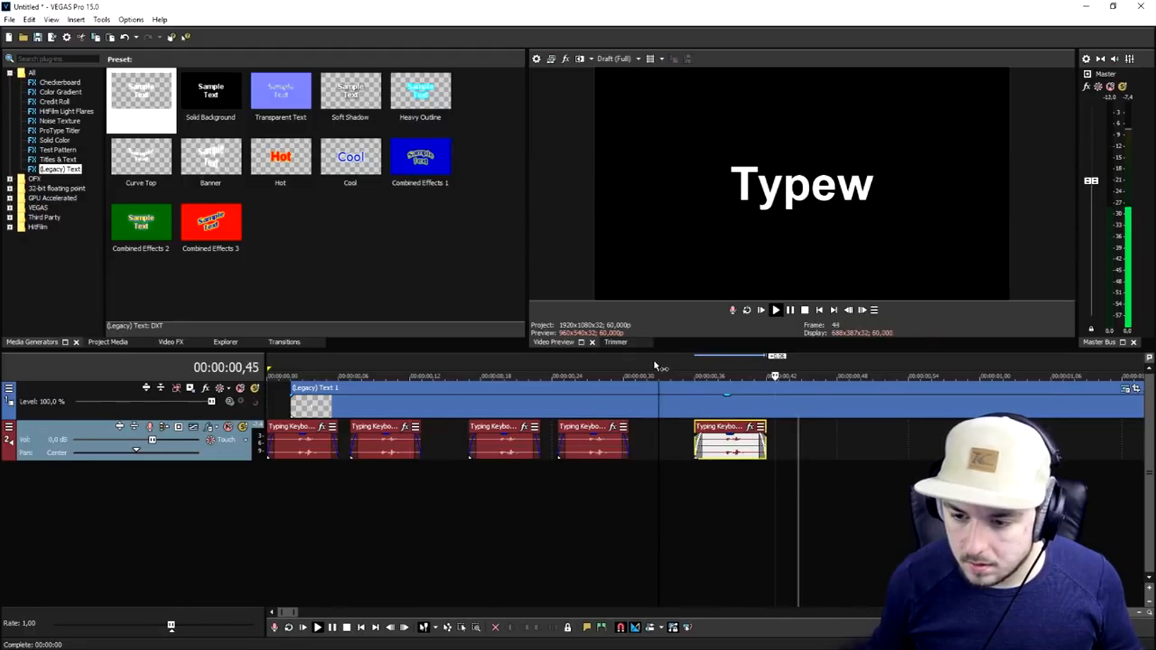
{"action": "left_click", "coordinate": [761, 433]}
{"action": "left_click", "coordinate": [861, 310]}
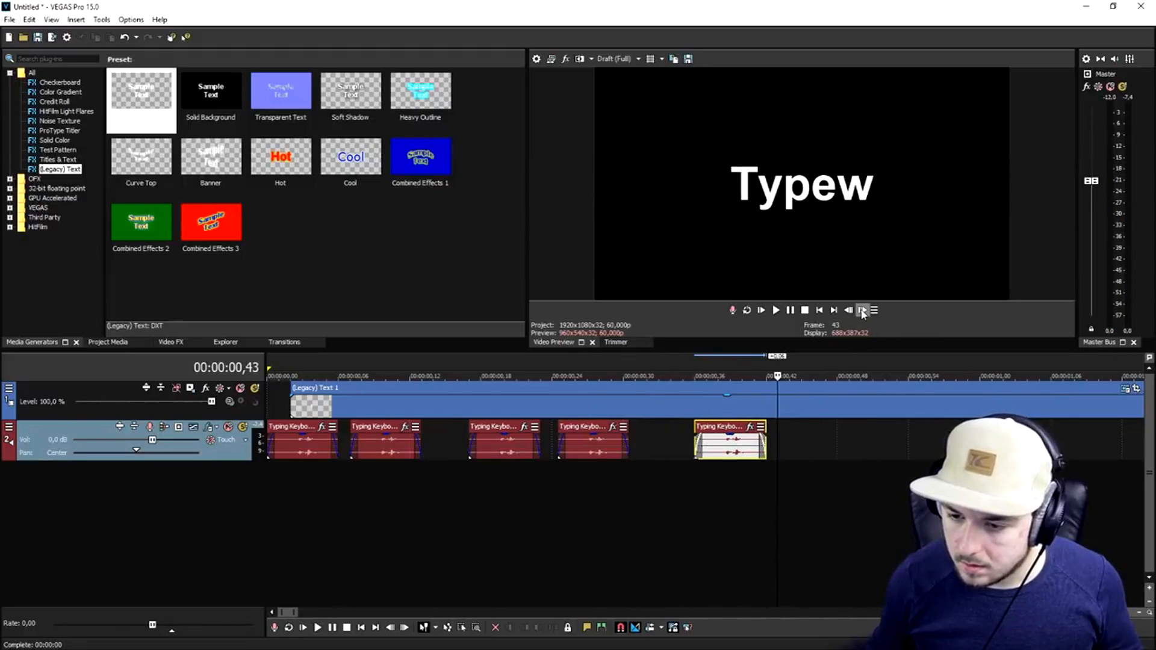
{"action": "left_click", "coordinate": [862, 310]}
{"action": "left_click", "coordinate": [862, 310]}
{"action": "left_click", "coordinate": [862, 310]}
{"action": "left_click", "coordinate": [862, 310]}
{"action": "left_click", "coordinate": [862, 310]}
{"action": "left_click", "coordinate": [862, 310]}
{"action": "key", "text": "ctrl+v"}
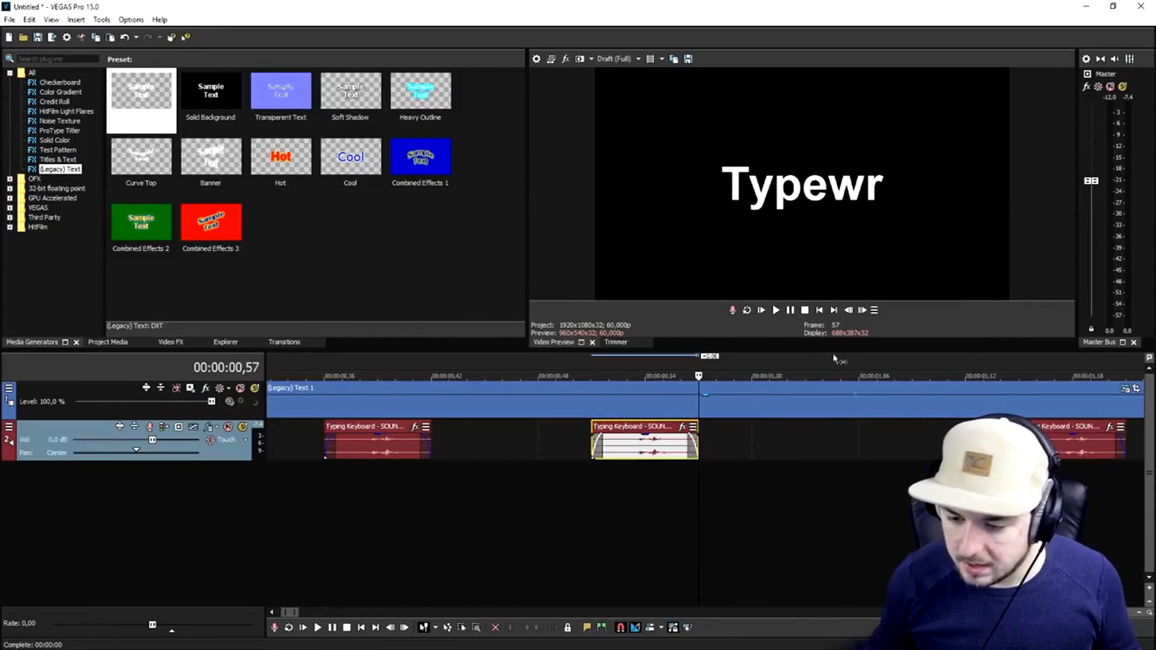
Step: Place further keystroke sounds at the frames where the remaining letters of "Typewriter" appear
{"action": "scroll", "coordinate": [834, 427], "scroll_direction": "down", "scroll_amount": 2}
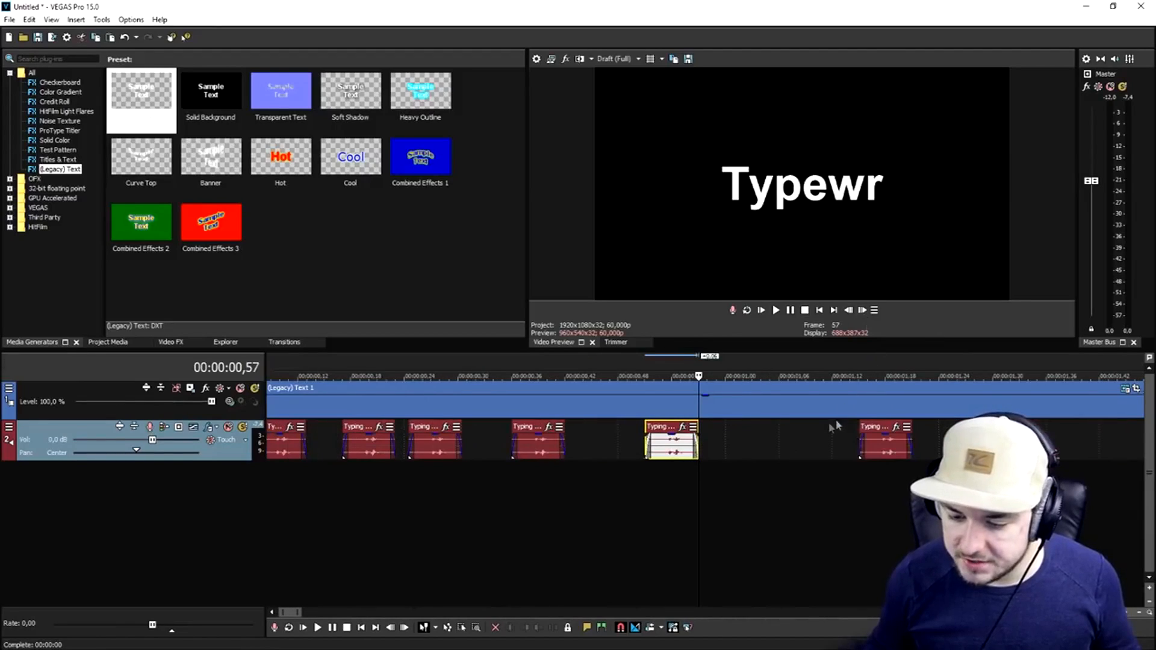
{"action": "left_click", "coordinate": [887, 441]}
{"action": "left_click", "coordinate": [863, 311]}
{"action": "left_click", "coordinate": [864, 311]}
{"action": "left_click", "coordinate": [864, 312]}
{"action": "left_click", "coordinate": [863, 311]}
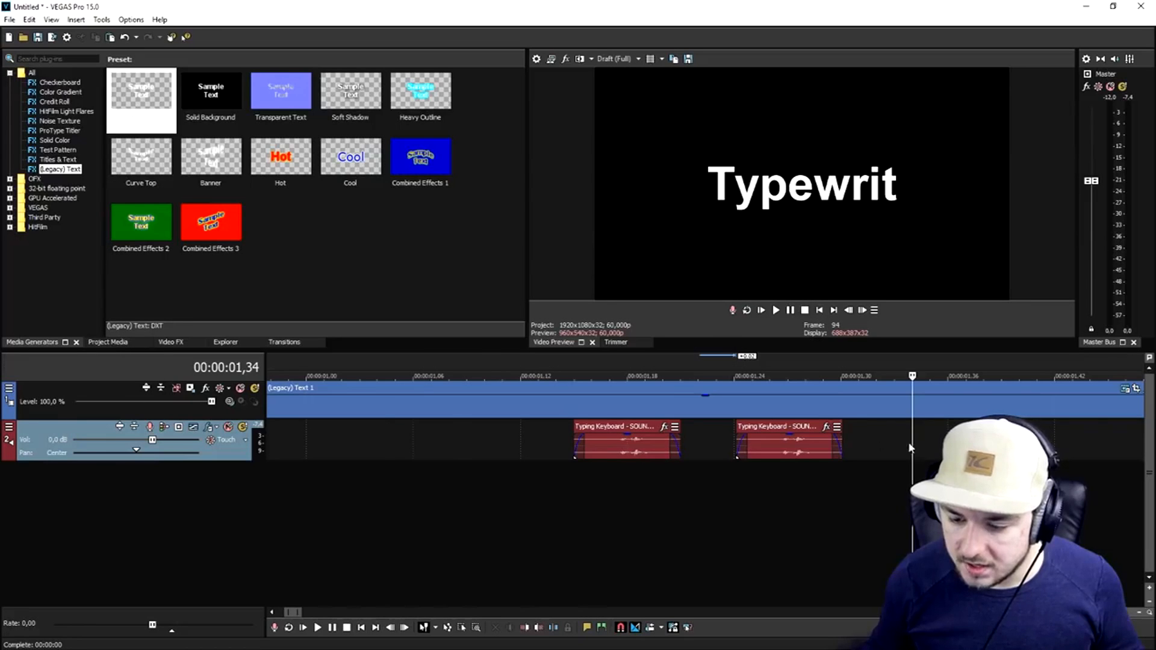
{"action": "scroll", "coordinate": [753, 436], "scroll_direction": "up", "scroll_amount": 2}
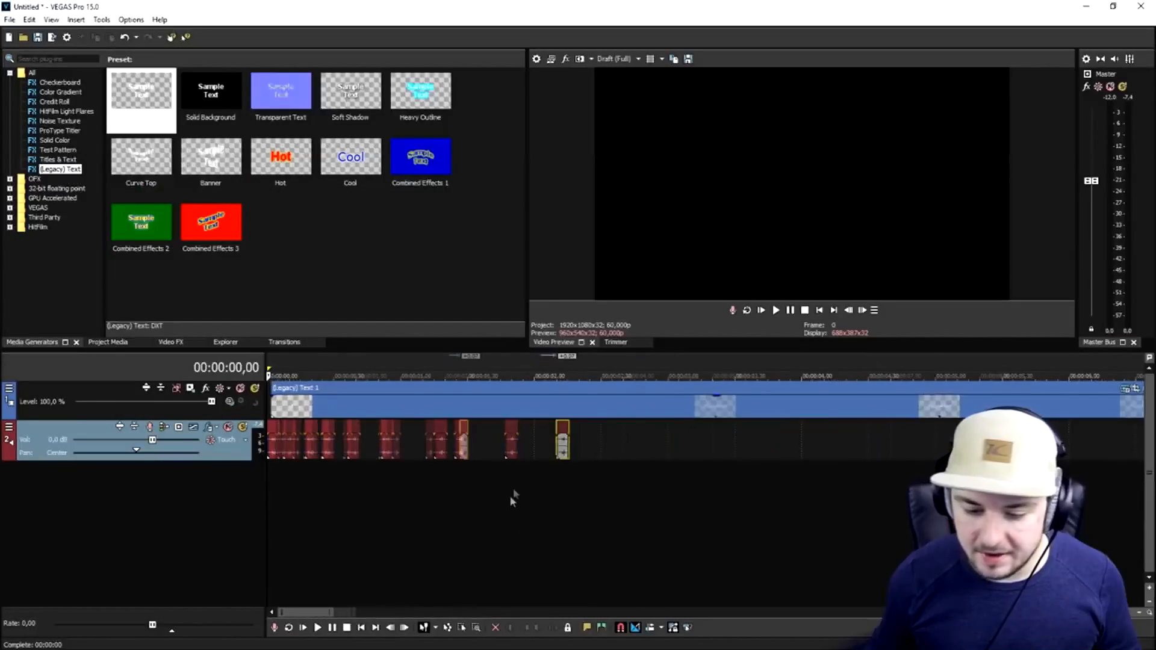
Step: Move the MacBook keyboard typing footage onto new tracks below the text and keystroke sound tracks
{"action": "scroll", "coordinate": [554, 459], "scroll_direction": "down", "scroll_amount": 1}
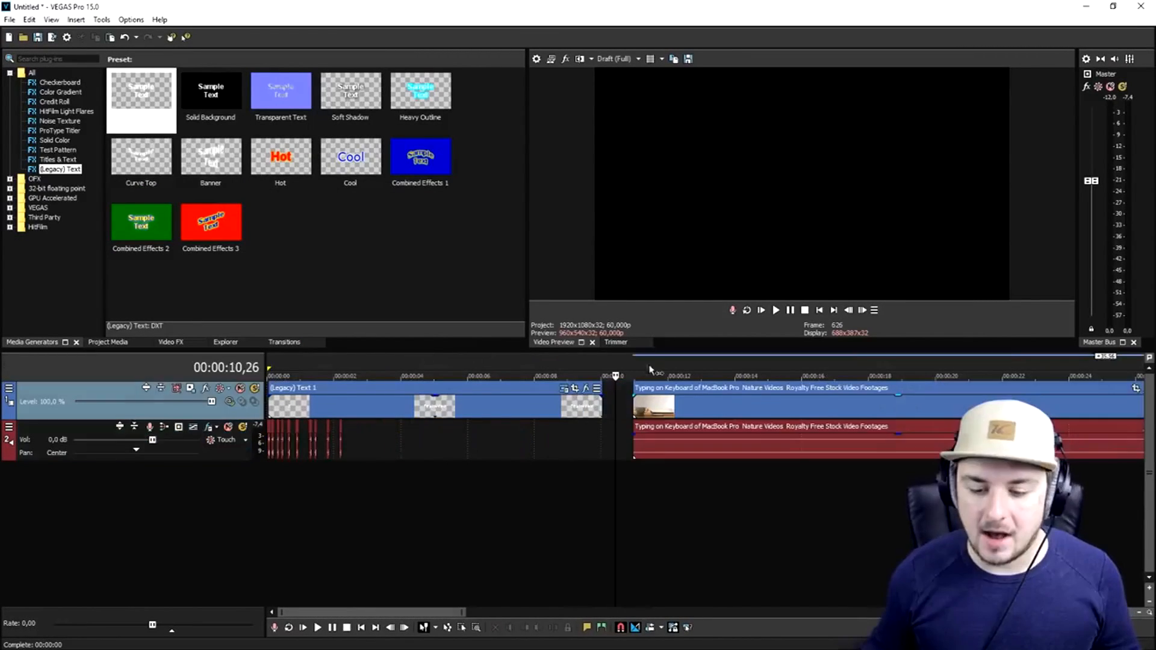
{"action": "scroll", "coordinate": [662, 406], "scroll_direction": "down", "scroll_amount": 2}
{"action": "left_click", "coordinate": [685, 406]}
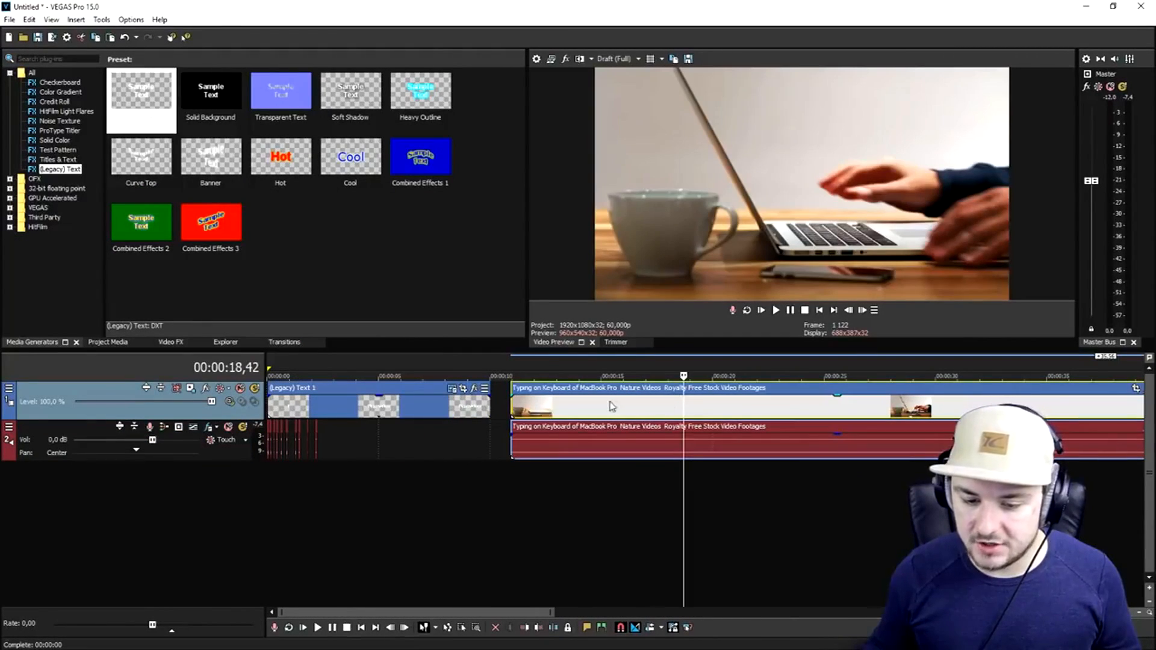
{"action": "left_click_drag", "start_coordinate": [530, 414], "coordinate": [650, 414]}
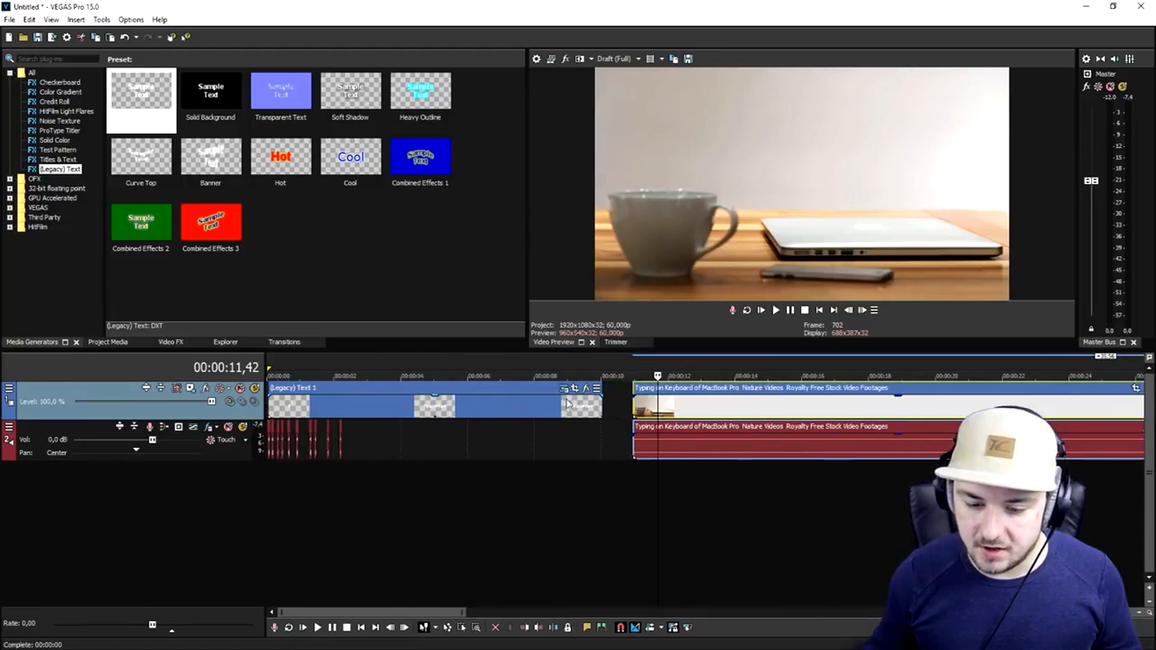
{"action": "right_click", "coordinate": [612, 395]}
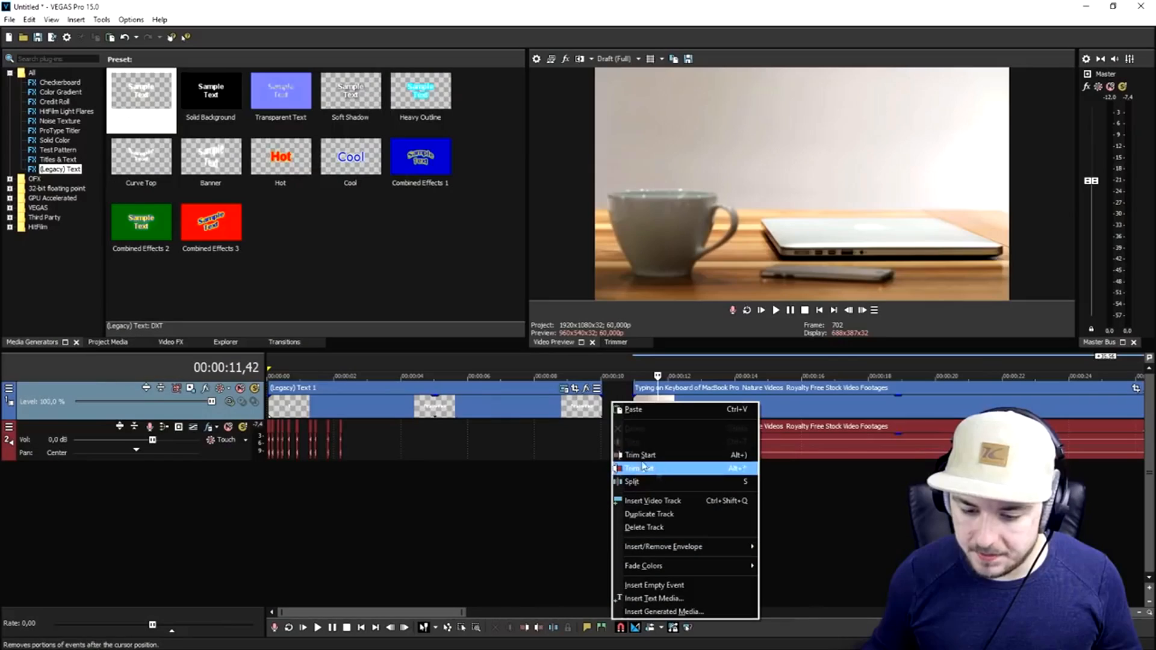
{"action": "left_click", "coordinate": [670, 464]}
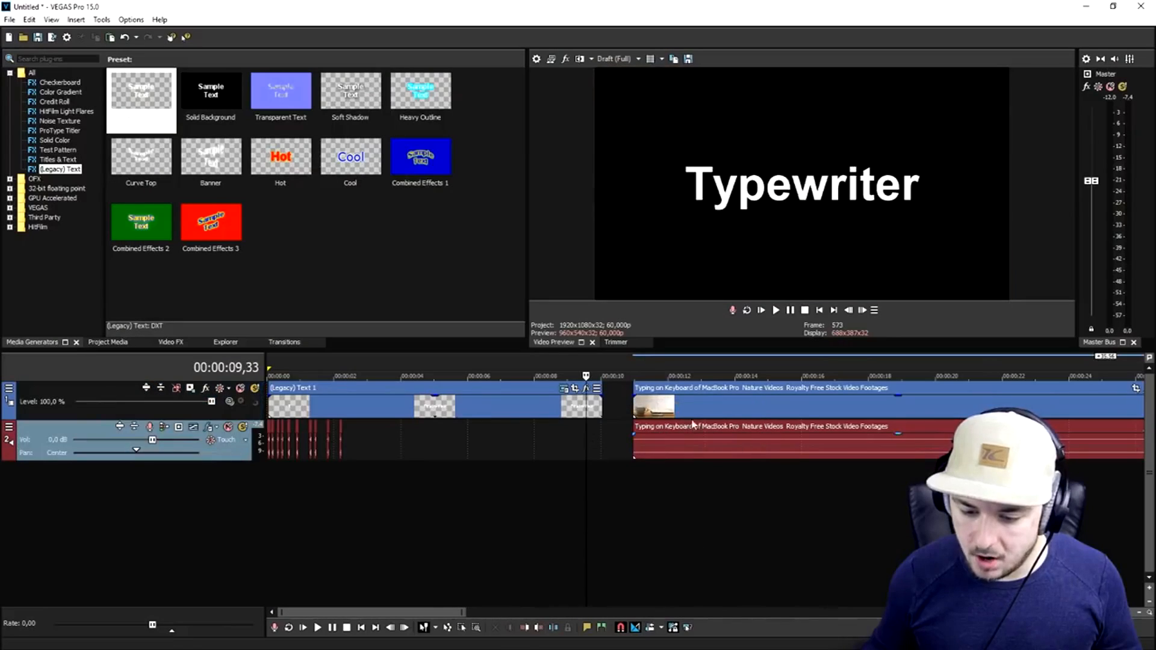
{"action": "left_click_drag", "start_coordinate": [686, 446], "coordinate": [753, 529]}
{"action": "left_click", "coordinate": [682, 529]}
Step: Delete the footage's audio event, move its video to the project start, and play back the result
{"action": "scroll", "coordinate": [747, 523], "scroll_direction": "down", "scroll_amount": 2}
{"action": "key", "text": "Delete"}
{"action": "left_click_drag", "start_coordinate": [536, 494], "coordinate": [353, 489]}
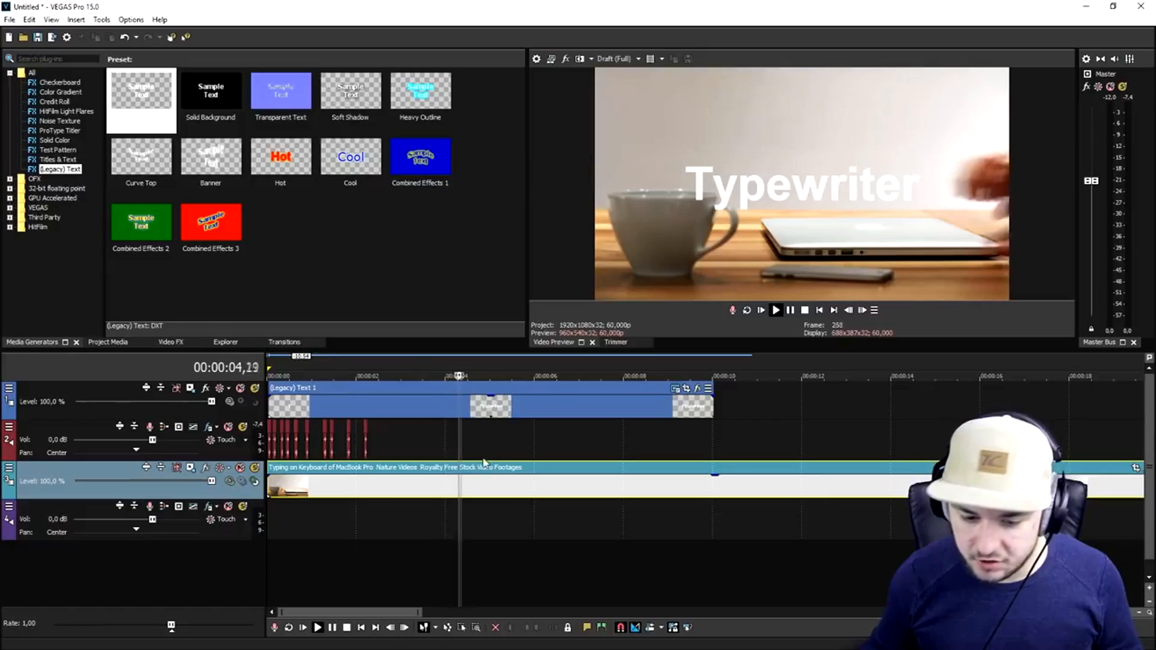
{"action": "key", "text": "space"}
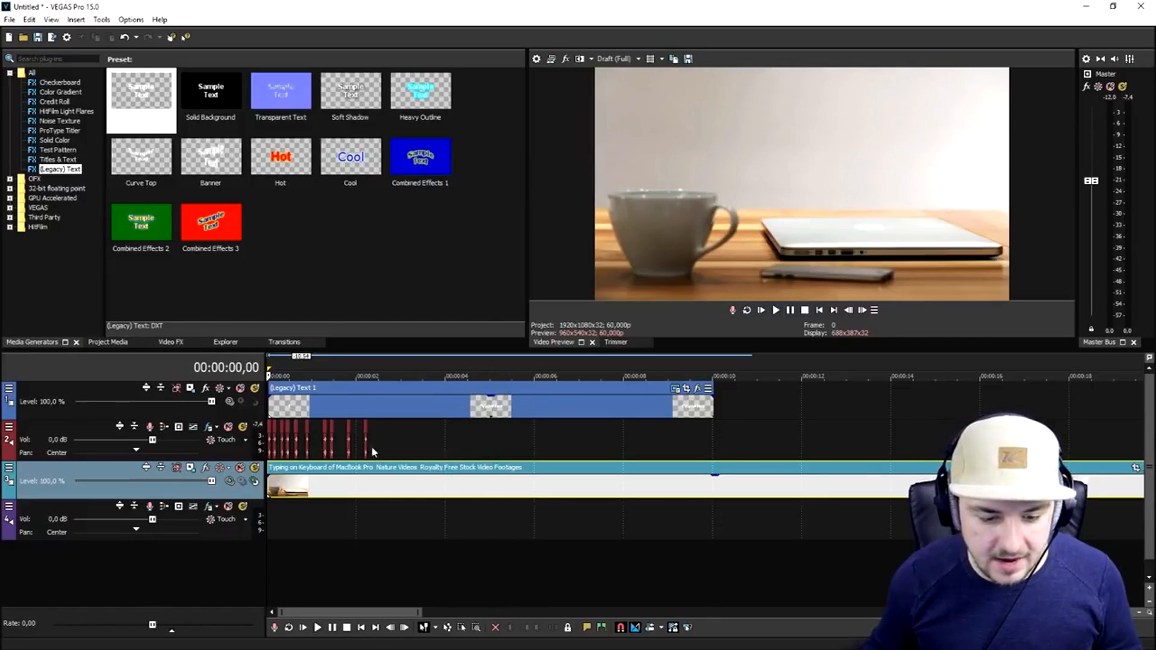
Step: Group all keystroke sounds with the text event and move them to start at about 00:00:02
{"action": "left_click", "coordinate": [367, 444]}
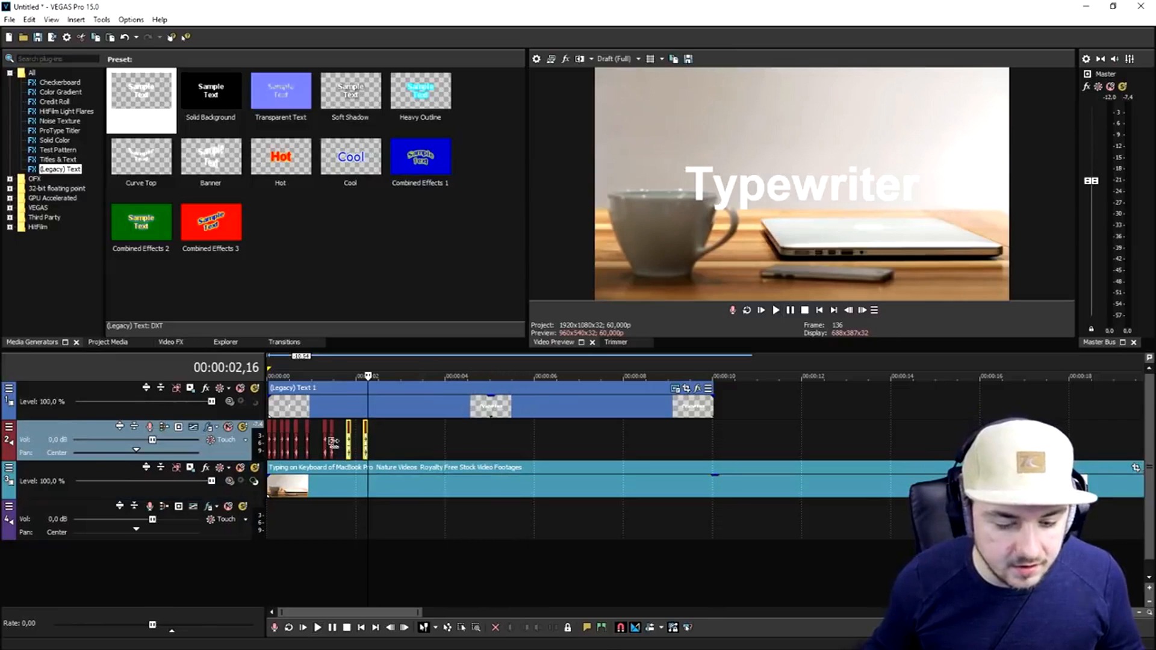
{"action": "left_click", "coordinate": [324, 446], "text": "ctrl"}
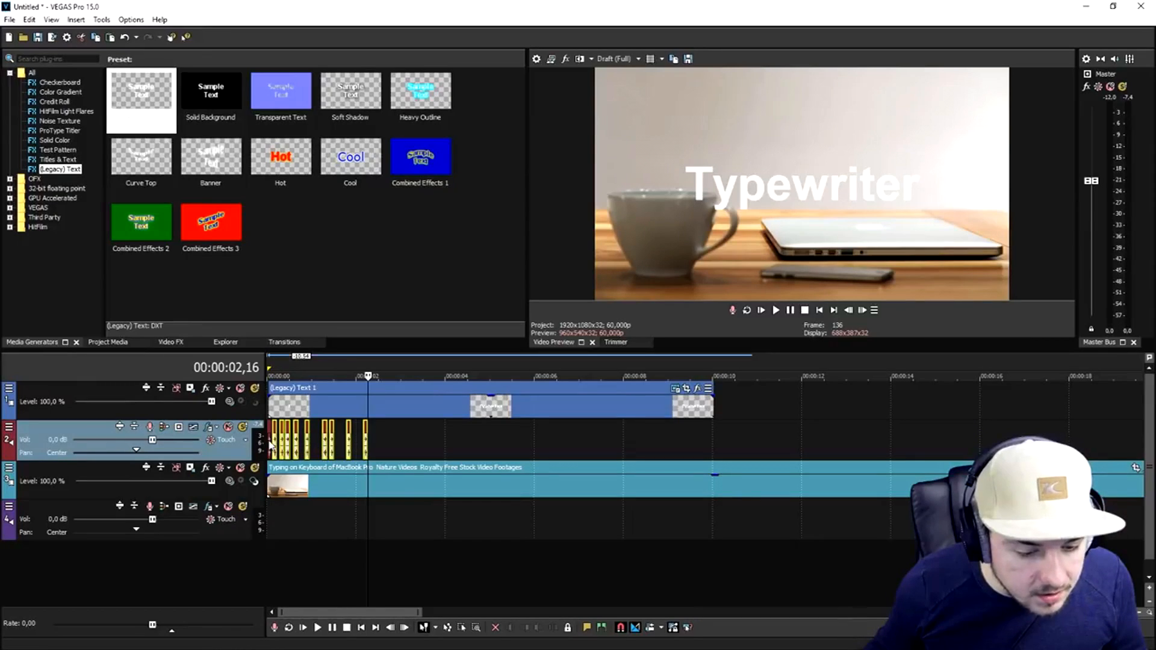
{"action": "left_click", "coordinate": [290, 414], "text": "ctrl"}
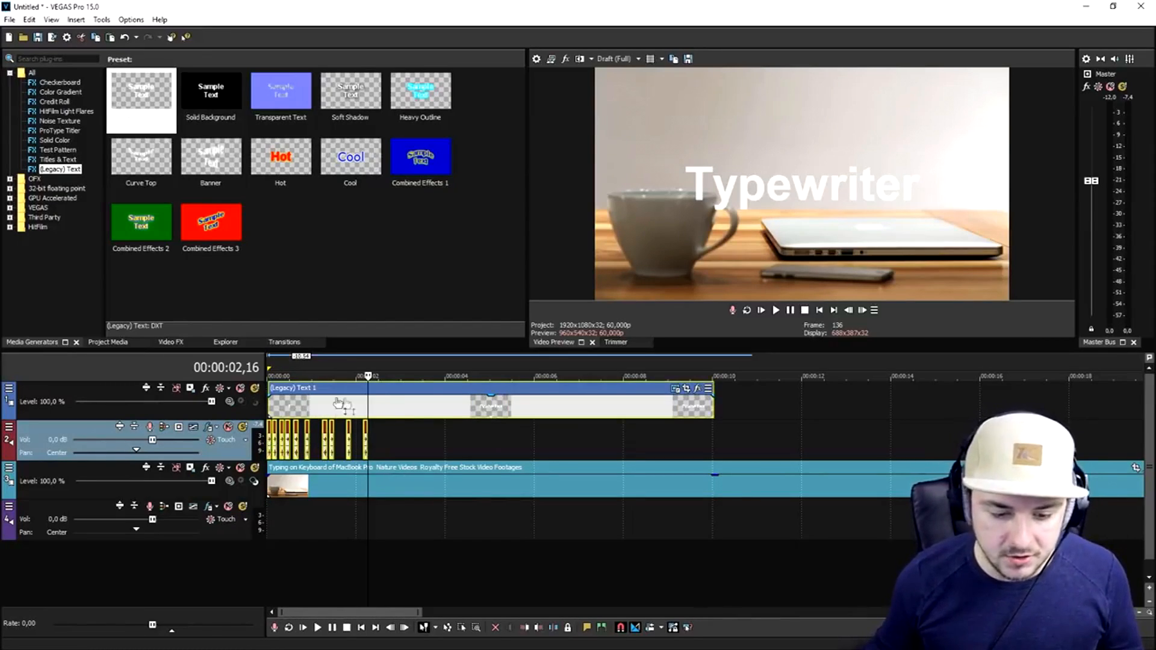
{"action": "left_click_drag", "start_coordinate": [430, 408], "coordinate": [515, 409]}
{"action": "left_click", "coordinate": [468, 442]}
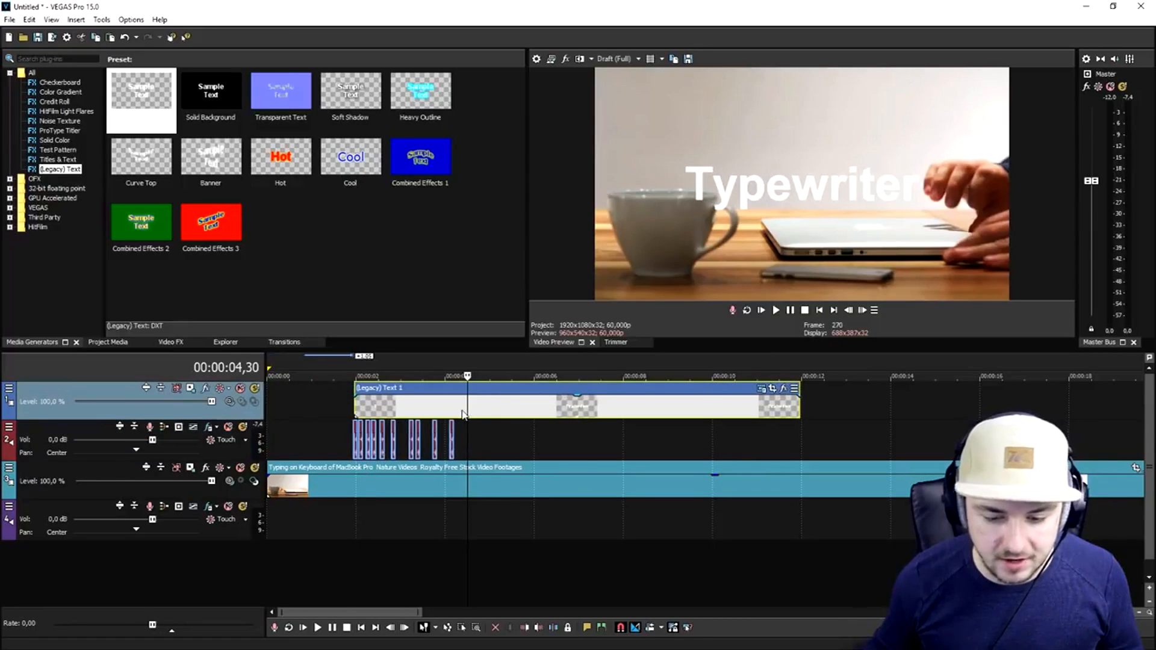
Step: Add a fade-in of about 1.5 seconds to the start of the keyboard footage
{"action": "left_click", "coordinate": [819, 311]}
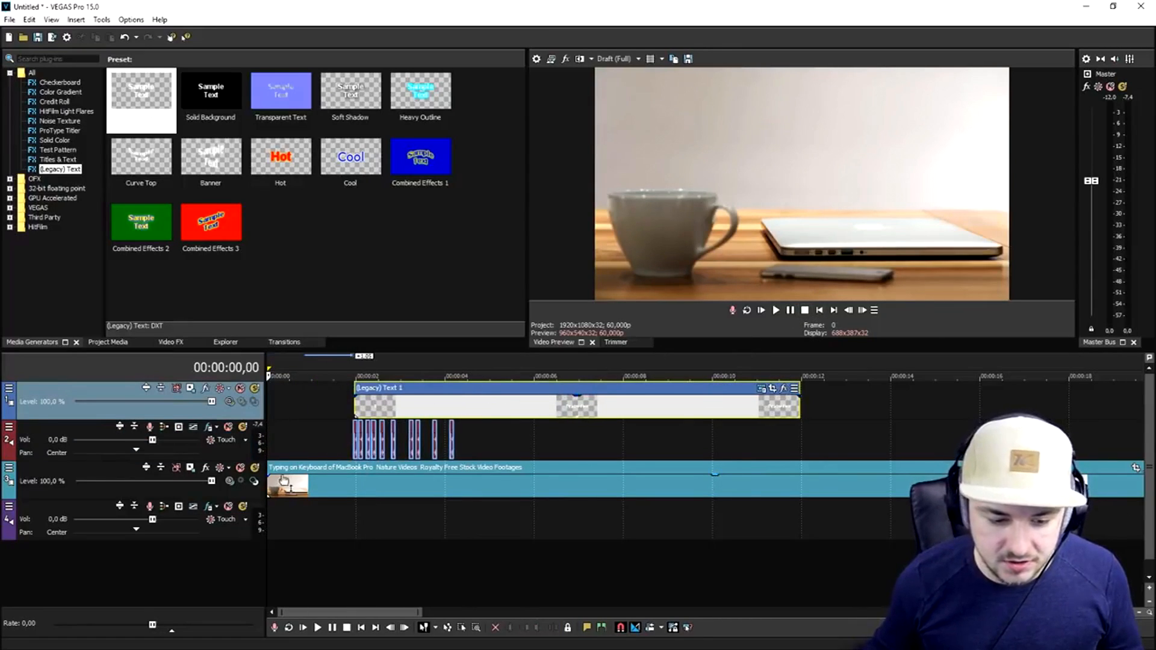
{"action": "left_click_drag", "start_coordinate": [264, 476], "coordinate": [338, 479]}
{"action": "left_click", "coordinate": [391, 421]}
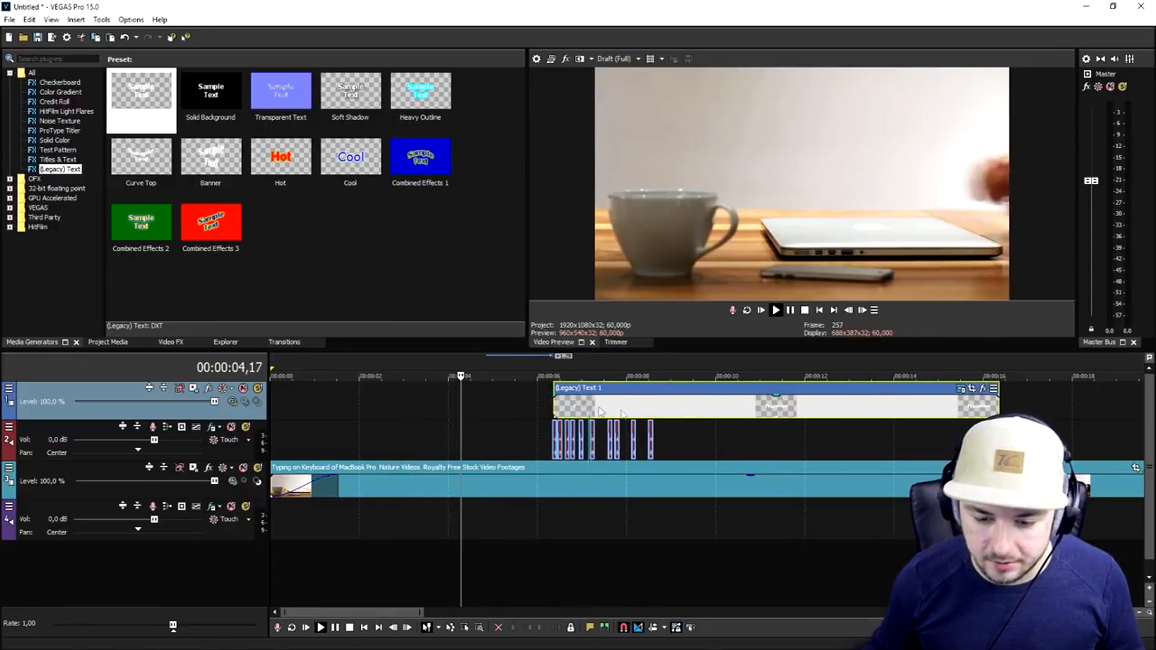
Step: Move the text and keystroke group to start at about 7.6 seconds and split the footage at 00:00:06,35
{"action": "left_click_drag", "start_coordinate": [600, 413], "coordinate": [660, 415]}
{"action": "left_click", "coordinate": [563, 491]}
{"action": "key", "text": "space"}
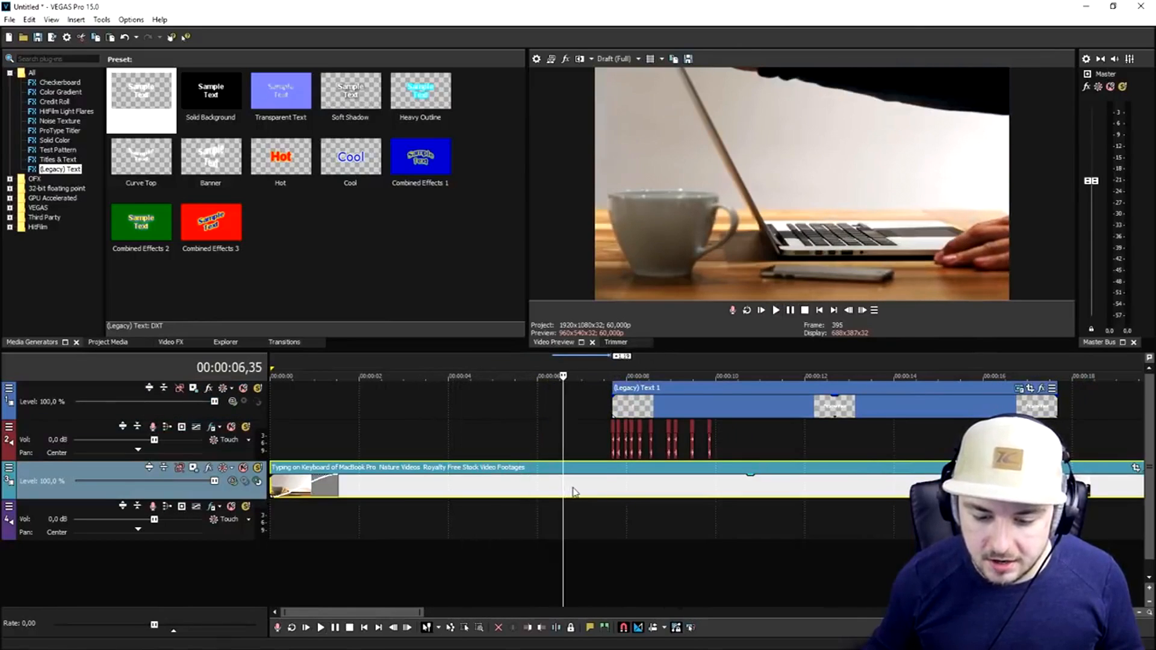
{"action": "key", "text": "s"}
Step: Lower the opacity of the second footage part, crossfade the first part into it over 1 second 10 frames, and play it back
{"action": "left_click_drag", "start_coordinate": [596, 476], "coordinate": [598, 496]}
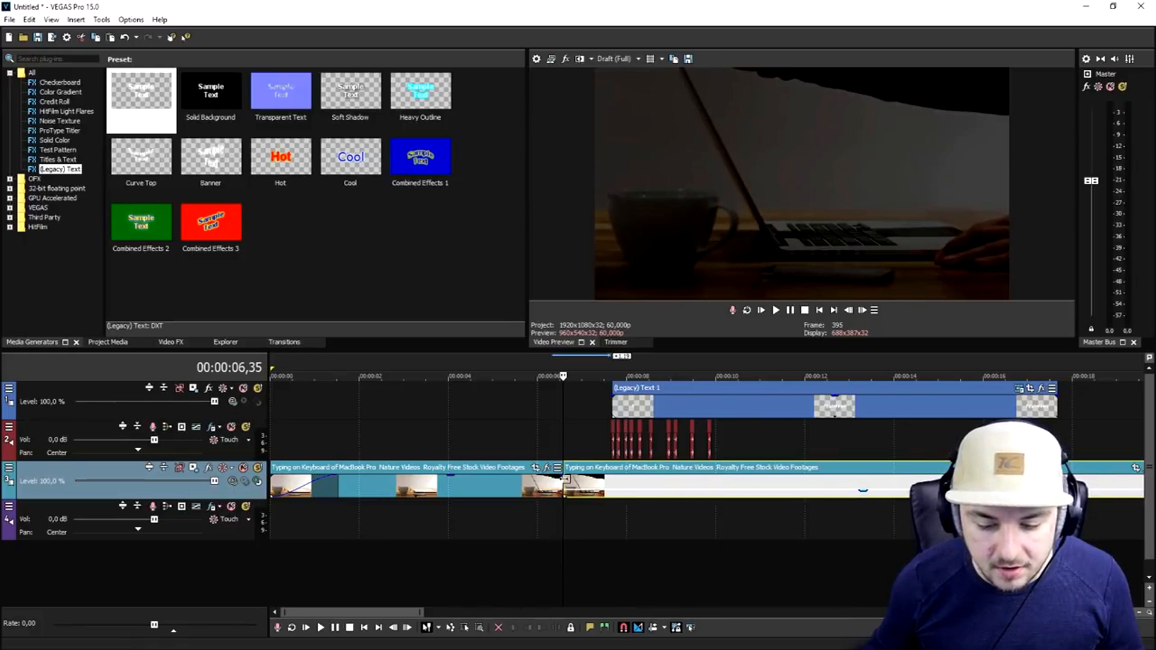
{"action": "left_click_drag", "start_coordinate": [560, 477], "coordinate": [614, 468]}
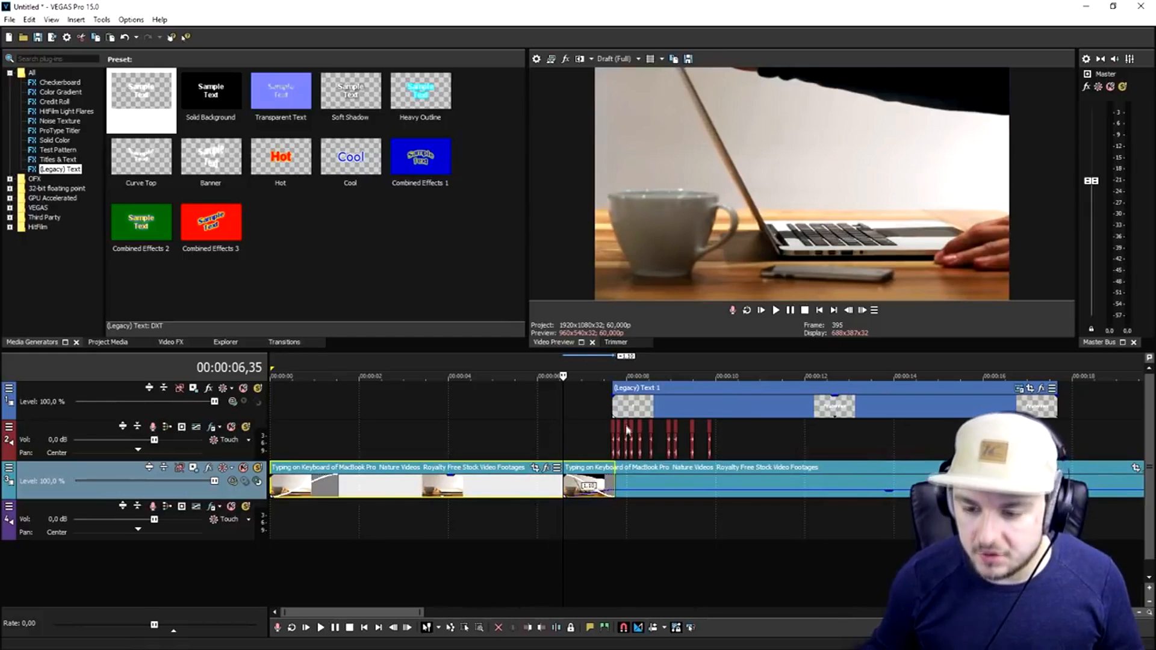
{"action": "key", "text": "space"}
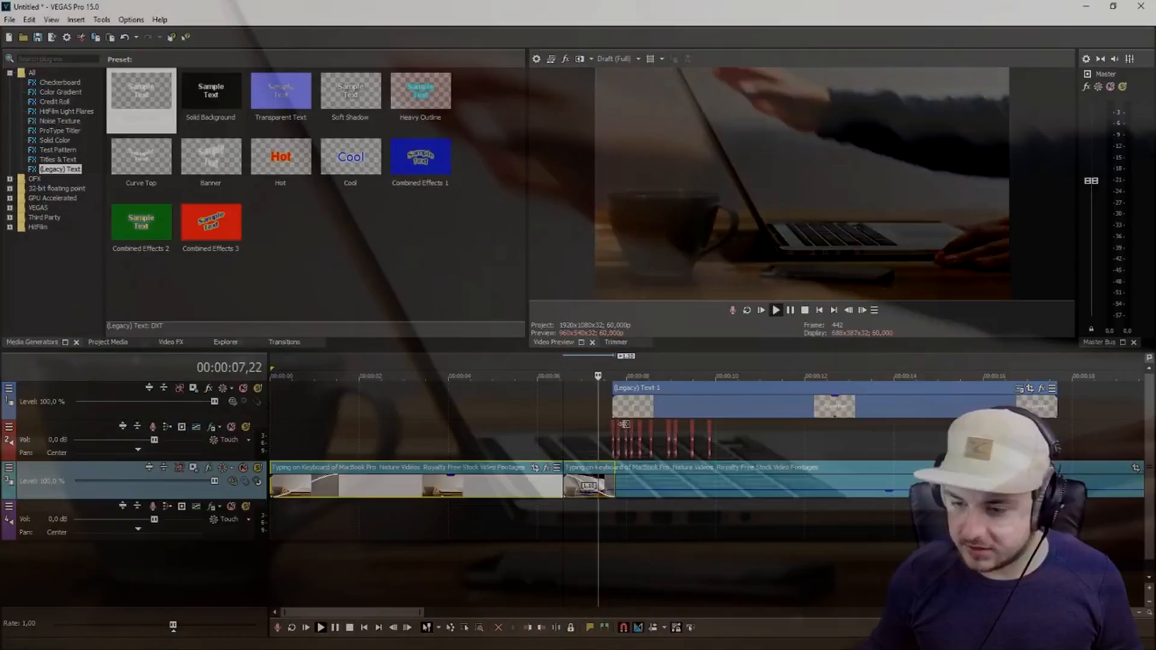